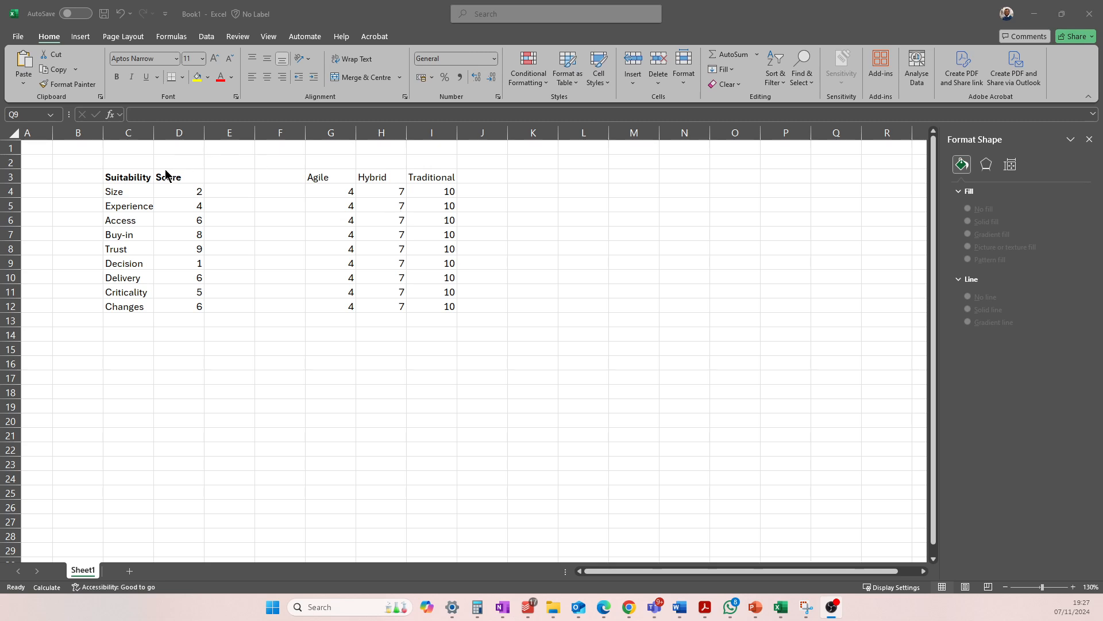
pyautogui.click(134, 190)
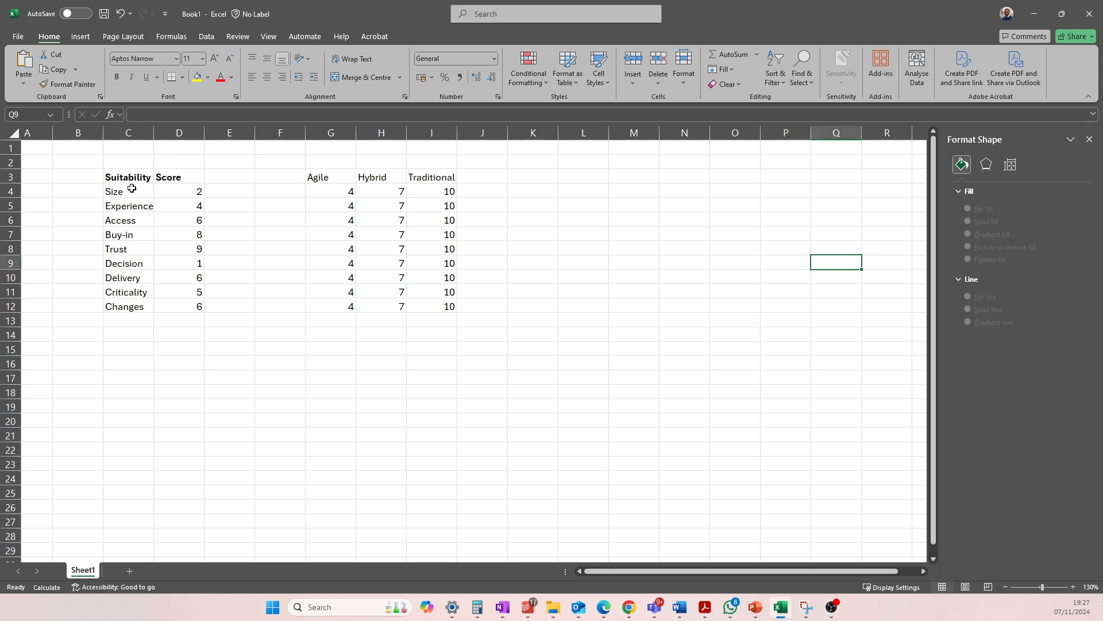
pyautogui.moveTo(132, 189); pyautogui.dragTo(130, 306)
pyautogui.moveTo(178, 193); pyautogui.dragTo(178, 303)
pyautogui.moveTo(137, 194); pyautogui.dragTo(167, 308)
pyautogui.click(183, 199)
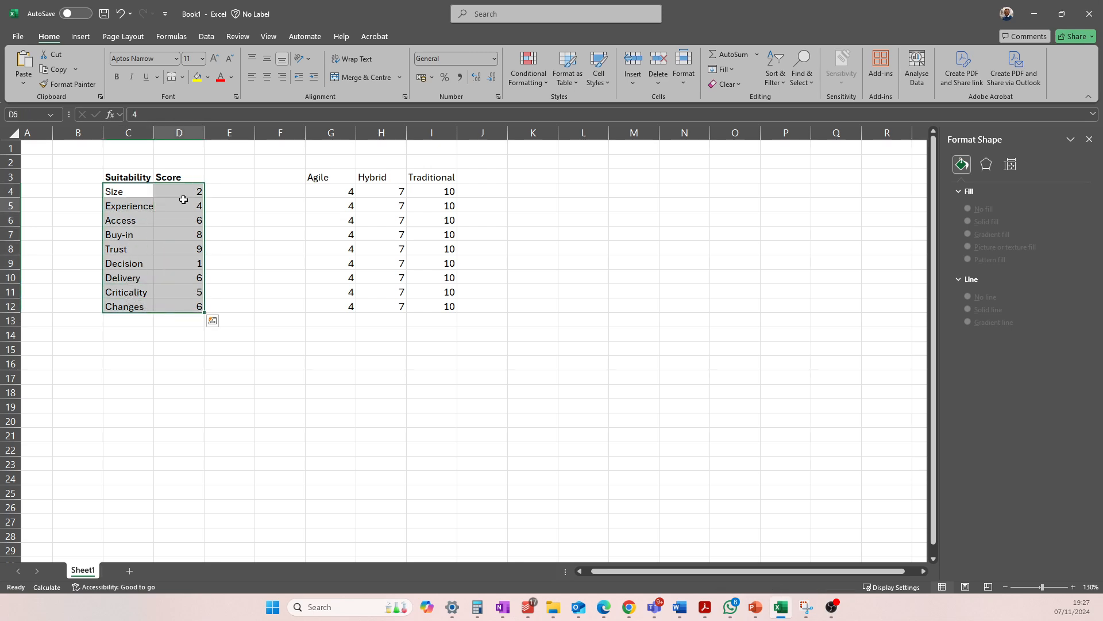
pyautogui.moveTo(197, 190); pyautogui.dragTo(198, 307)
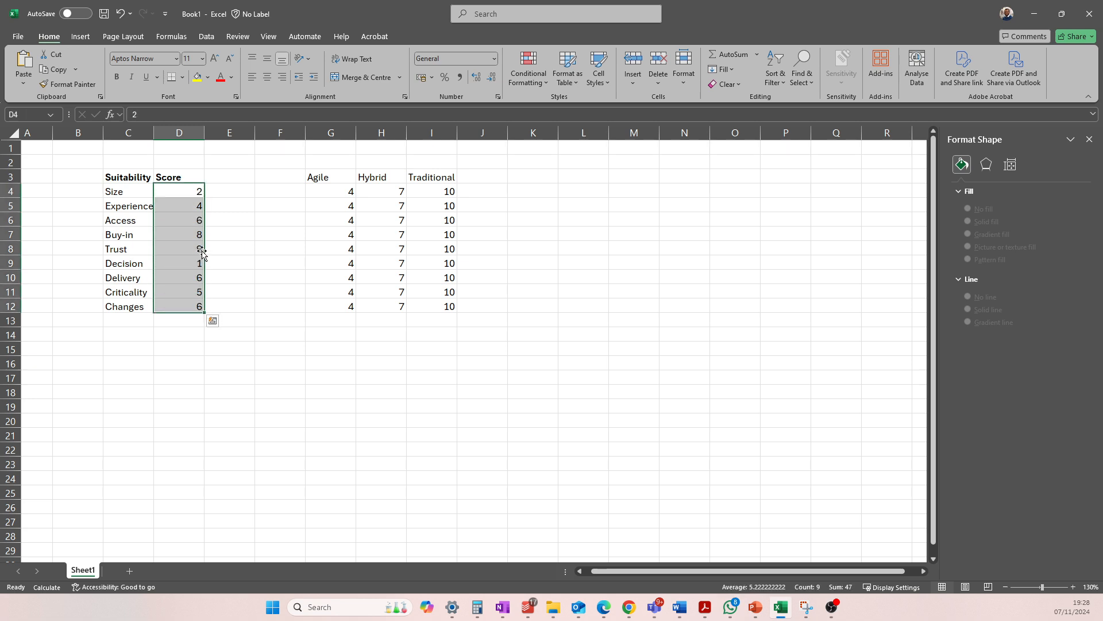
# Set the suitability scores for Trust to 8, Size to 5 and Delivery to 3
pyautogui.click(198, 247)
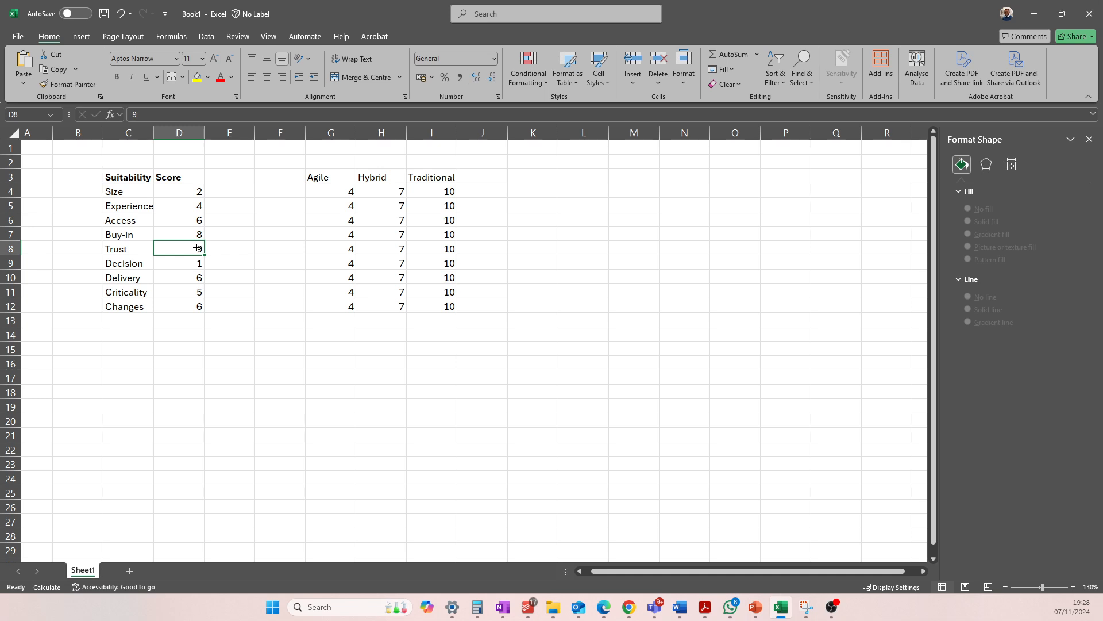
pyautogui.write('8')
pyautogui.click(199, 190)
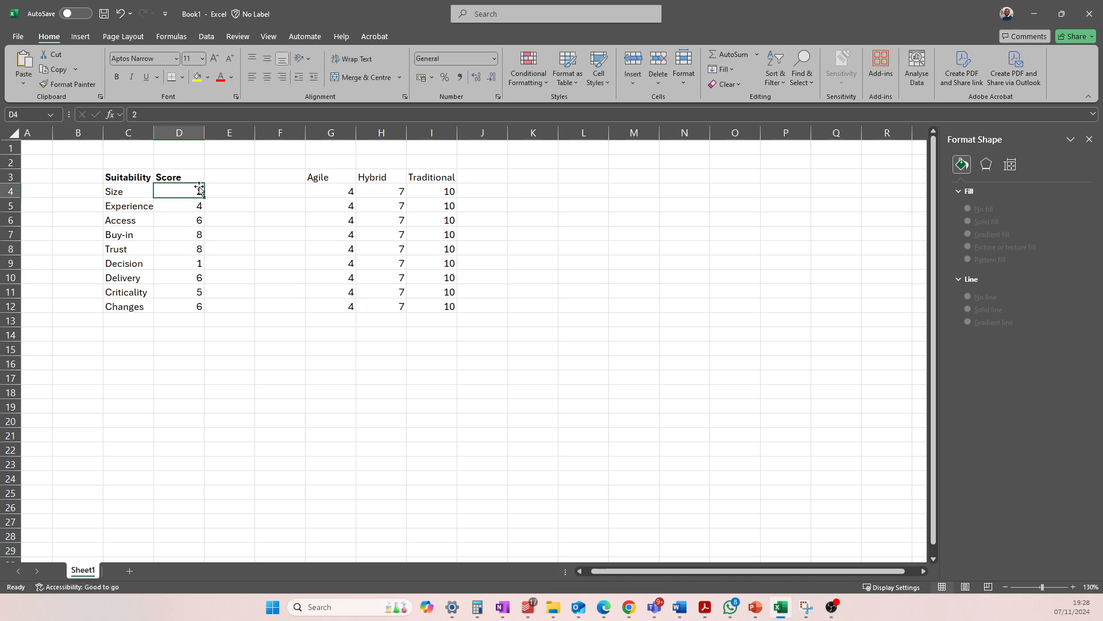
pyautogui.write('5')
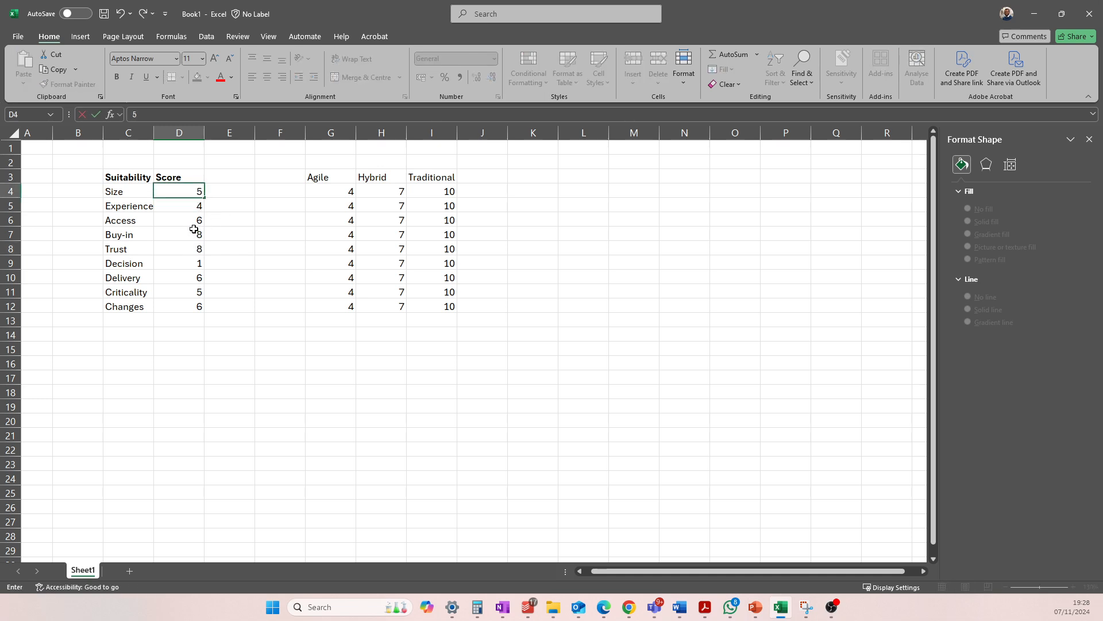
pyautogui.click(197, 279)
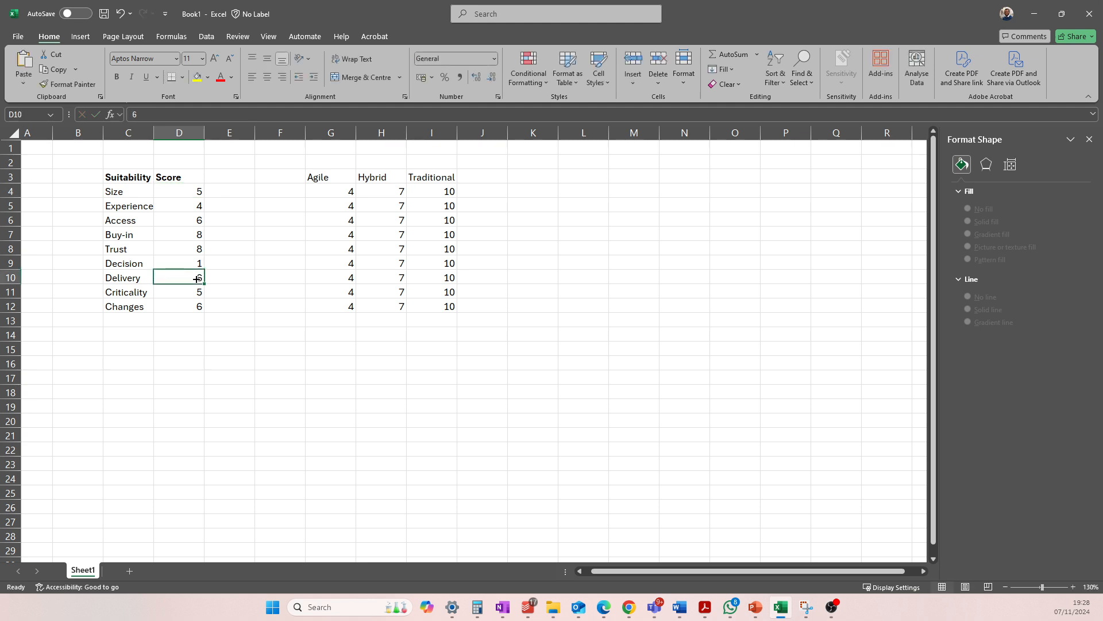
pyautogui.write('3')
pyautogui.click(226, 273)
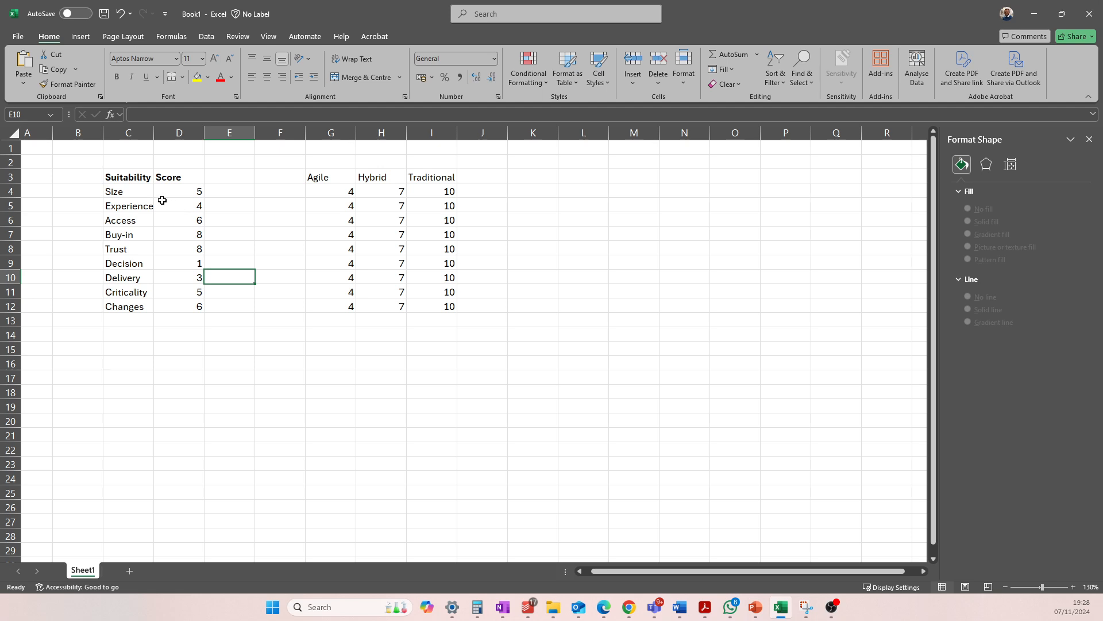
# Review the suitability scores alongside the Agile, Hybrid and Traditional value columns
pyautogui.moveTo(168, 193); pyautogui.dragTo(180, 306)
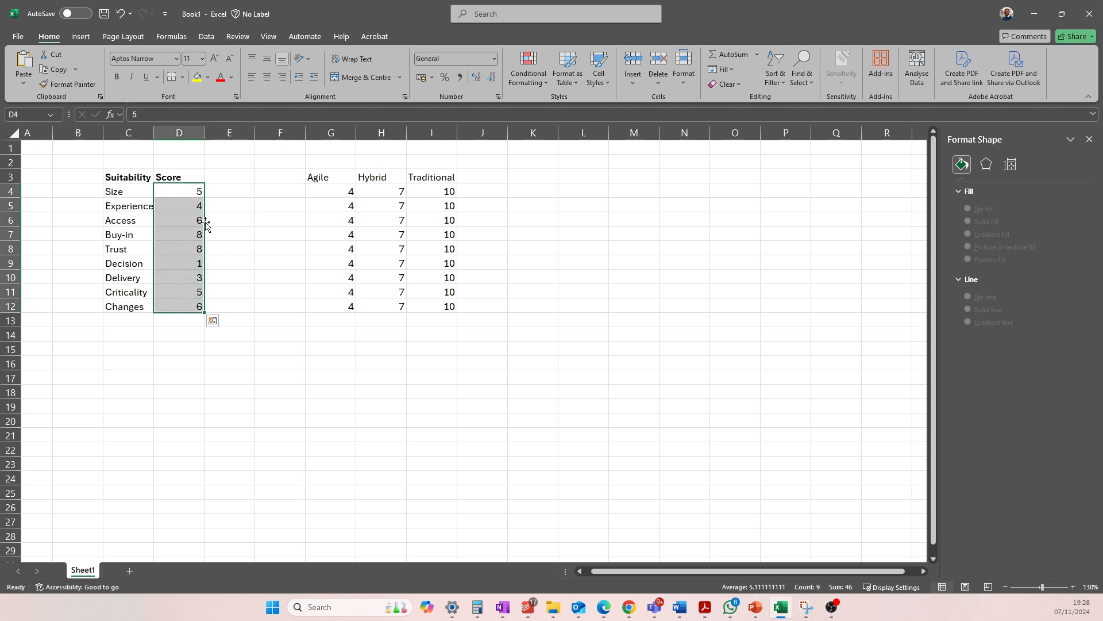
pyautogui.click(212, 191)
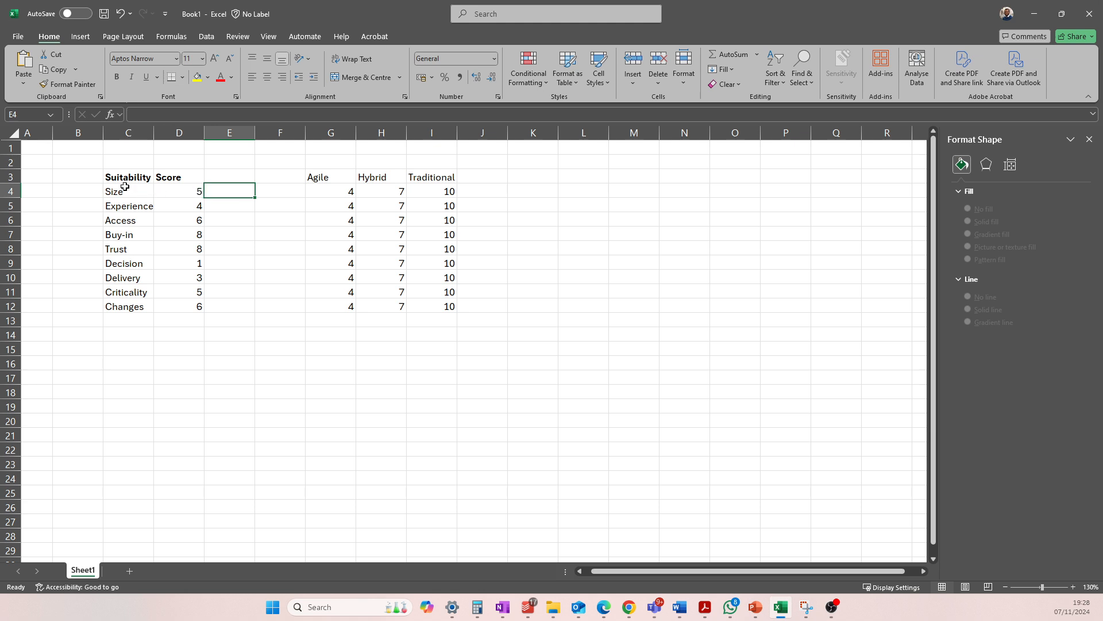
pyautogui.moveTo(313, 176); pyautogui.dragTo(437, 306)
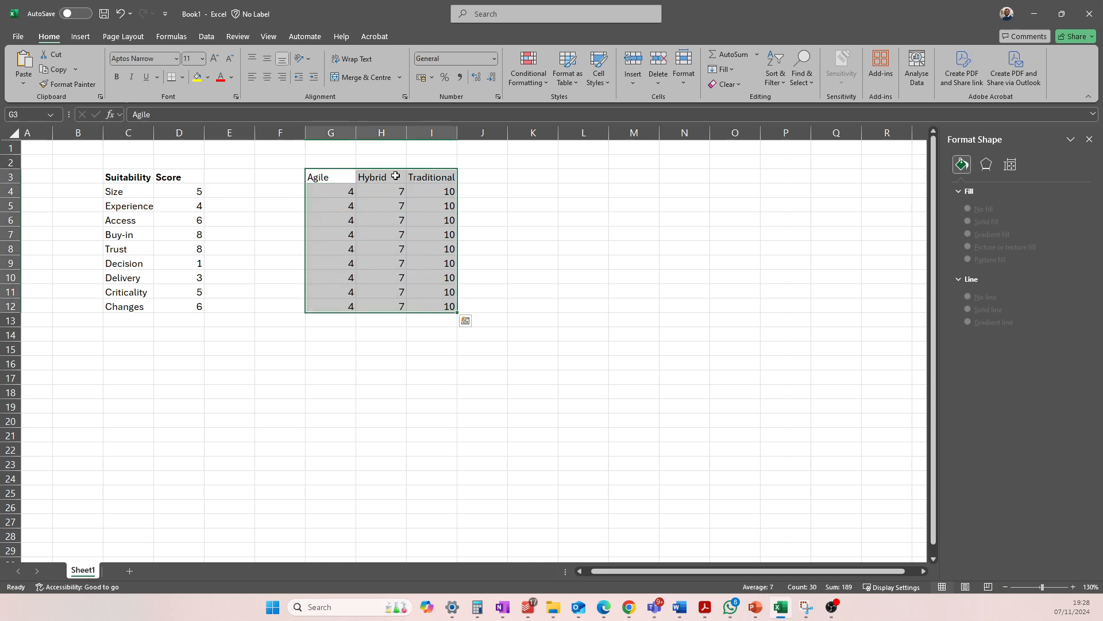
pyautogui.click(345, 175)
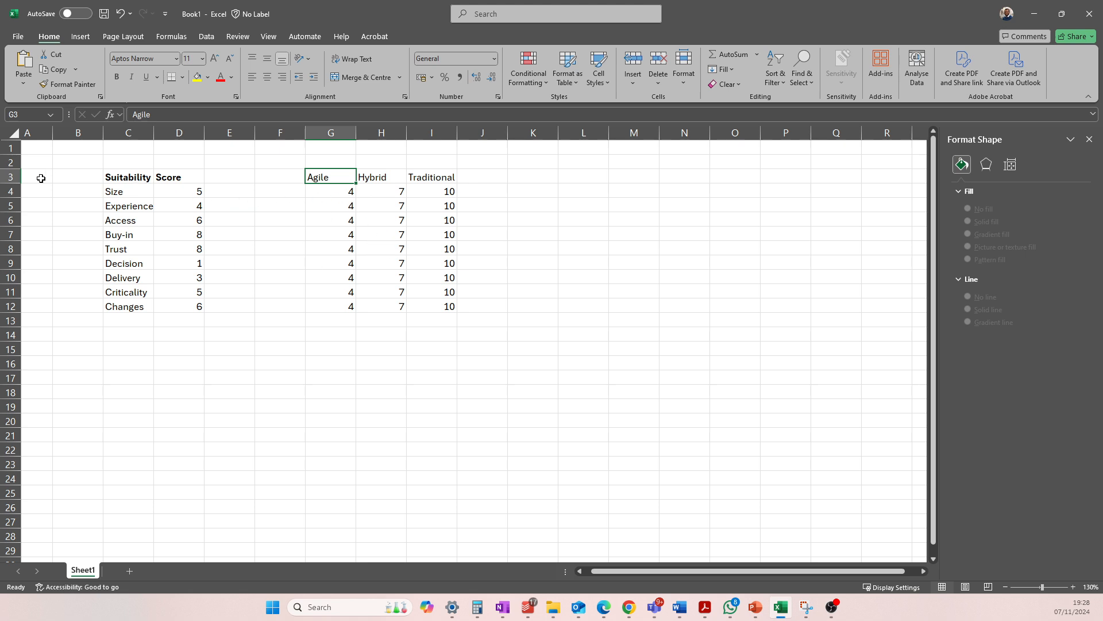
pyautogui.moveTo(11, 177); pyautogui.dragTo(106, 217)
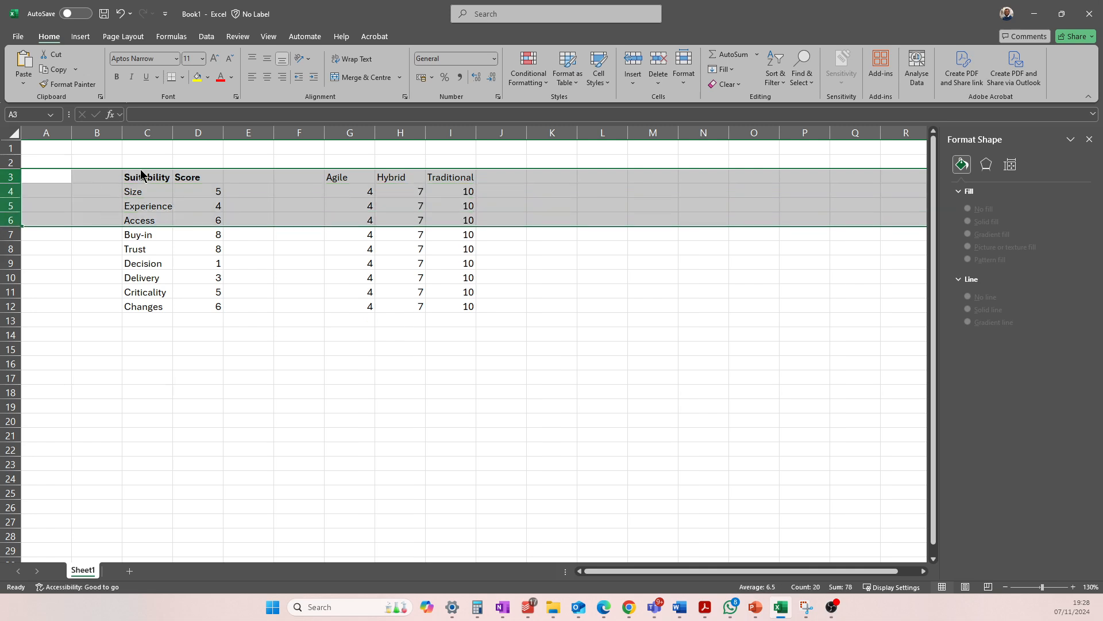
pyautogui.click(305, 178)
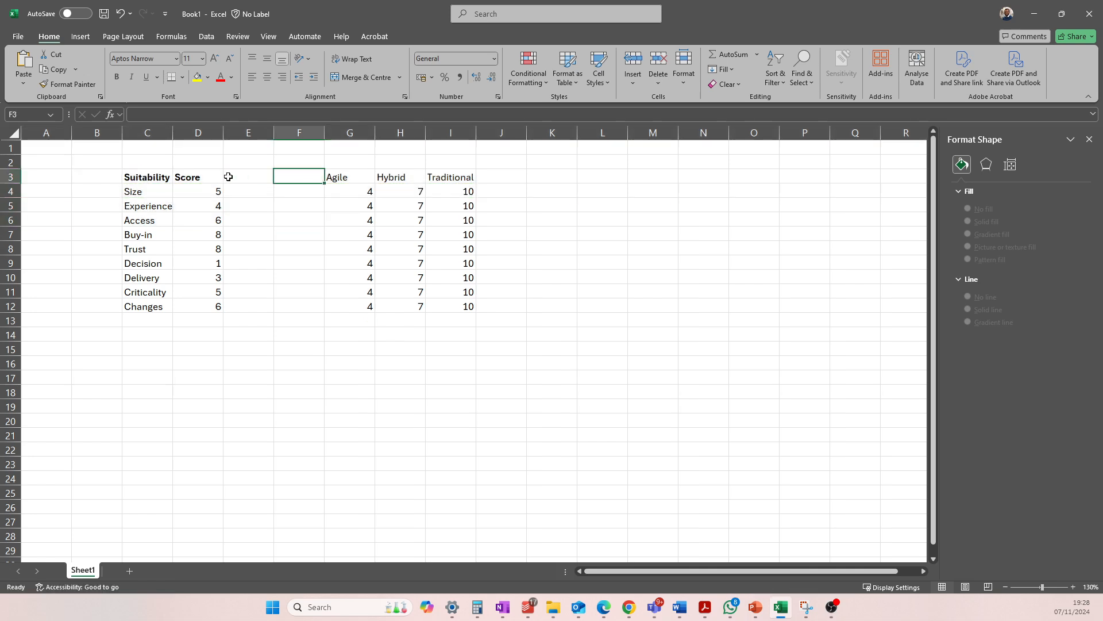
pyautogui.moveTo(151, 174); pyautogui.dragTo(456, 305)
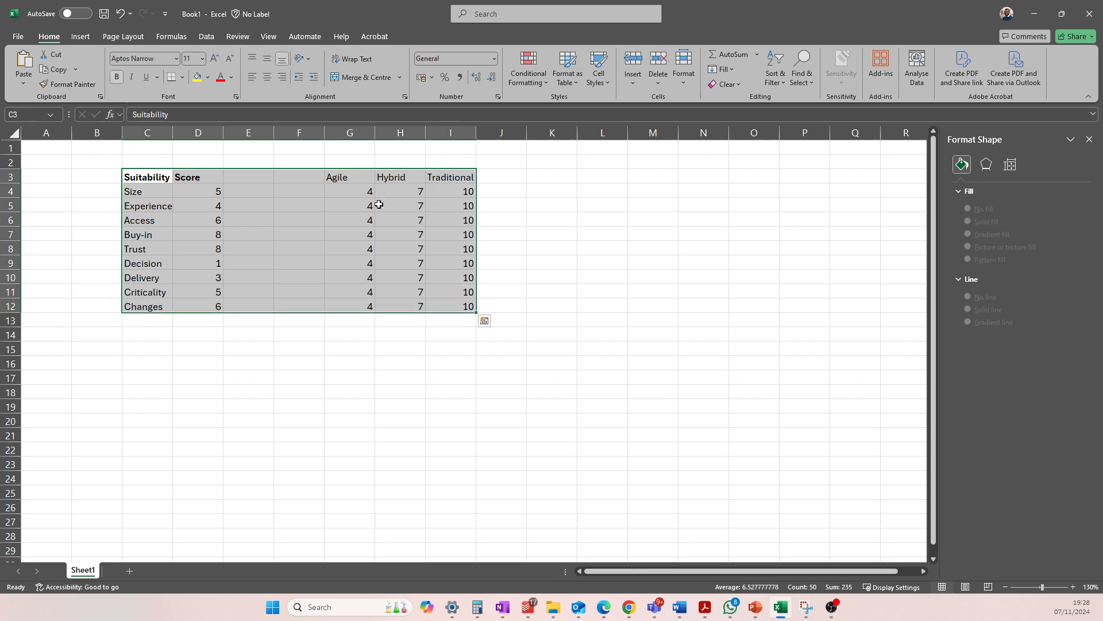
pyautogui.click(378, 205)
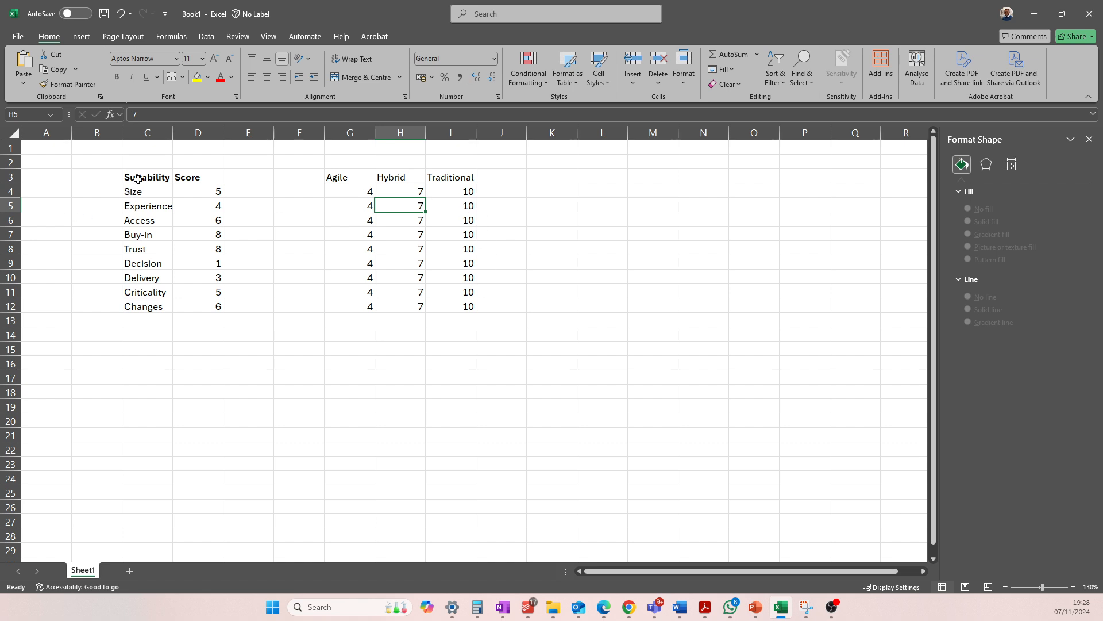
# Select the Suitability column C3:C12 together with the Agile, Hybrid and Traditional data in G3:I12 as chart source
pyautogui.moveTo(140, 179); pyautogui.dragTo(134, 307)
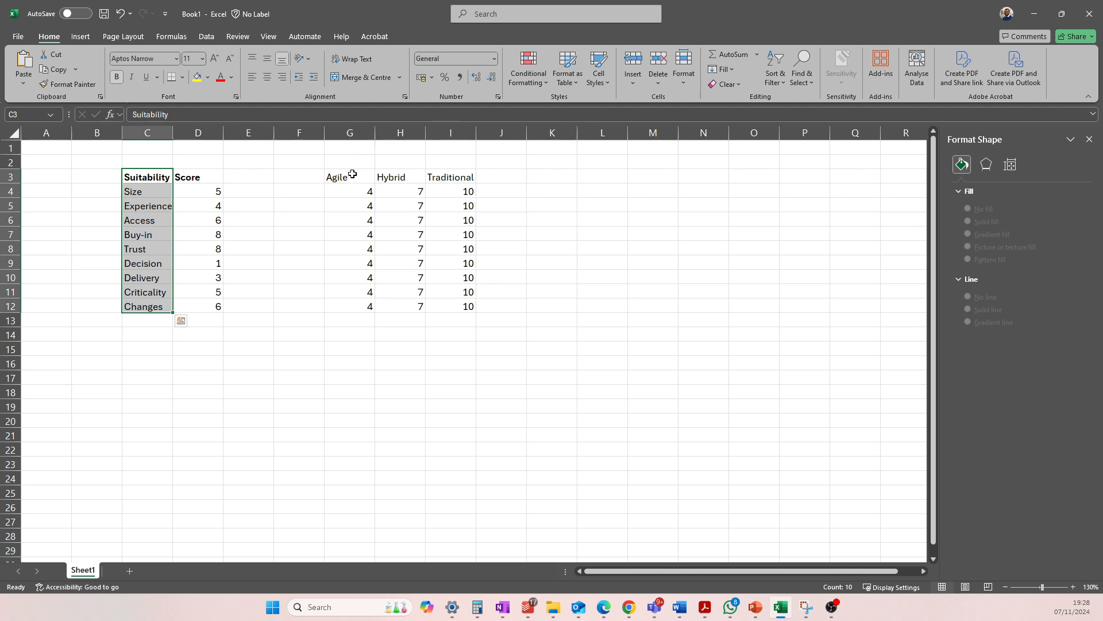
pyautogui.moveTo(350, 175)
pyautogui.mouseDown()
pyautogui.moveTo(362, 207)
pyautogui.moveTo(455, 301)
pyautogui.mouseUp()
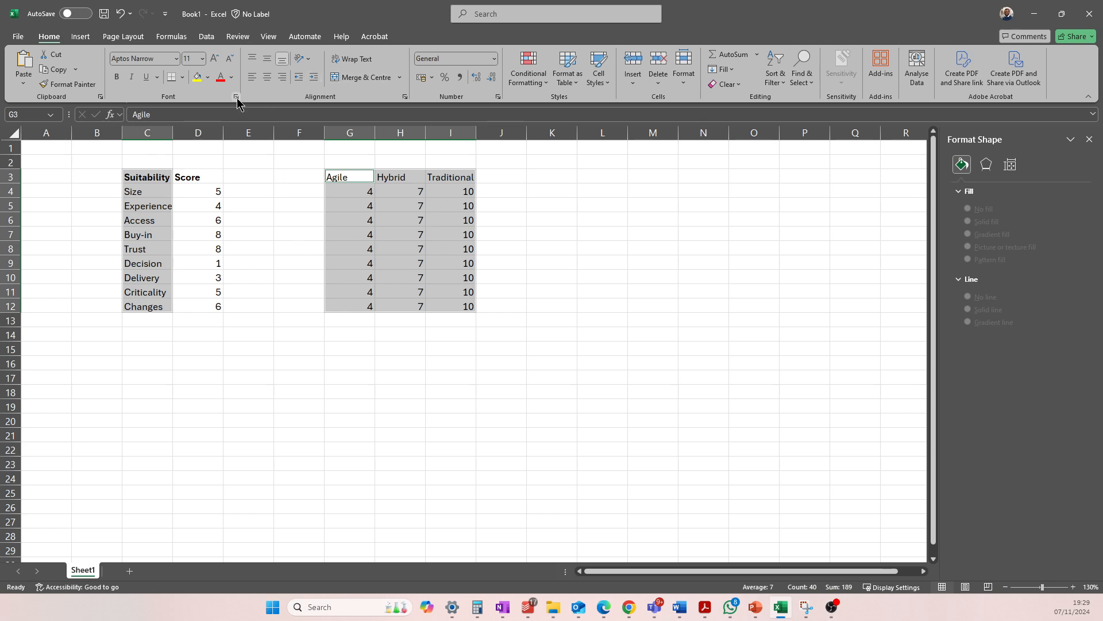
pyautogui.click(79, 38)
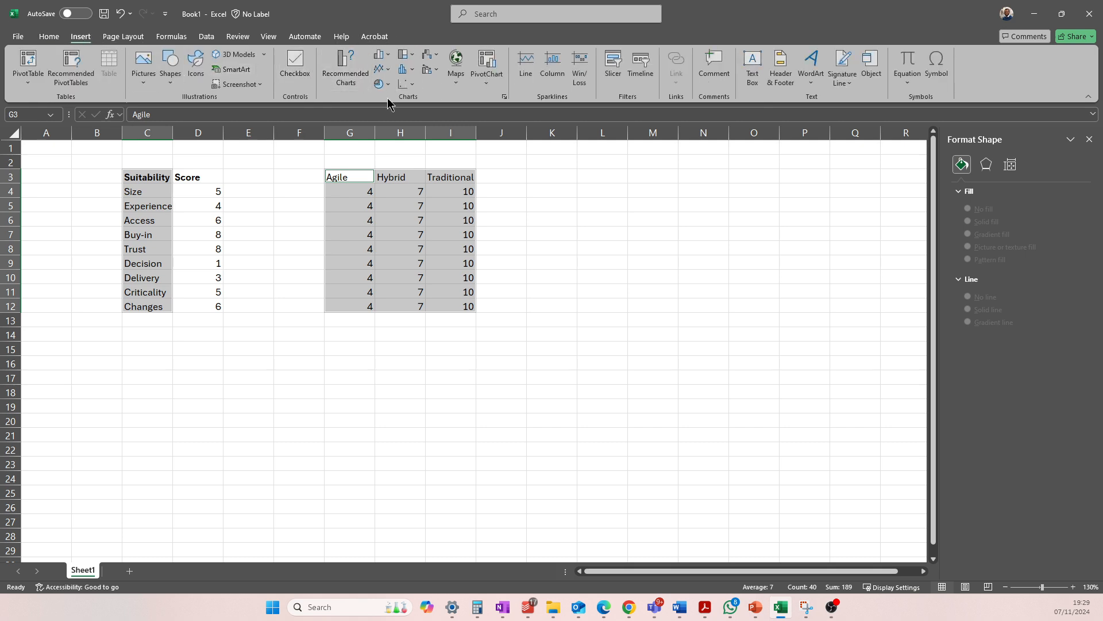
pyautogui.click(347, 69)
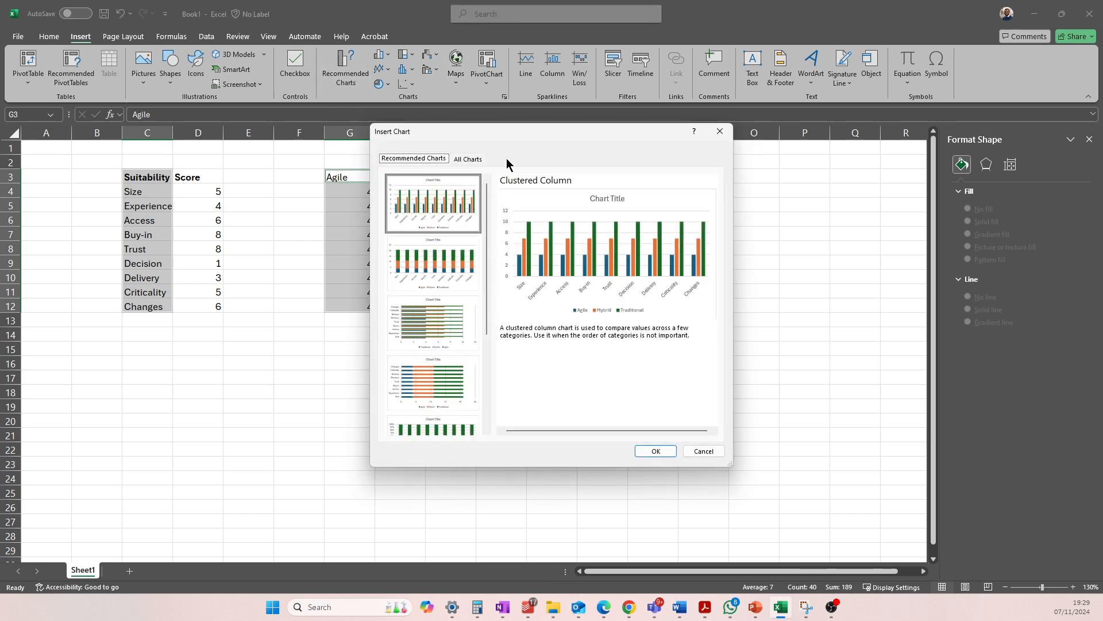
pyautogui.click(462, 160)
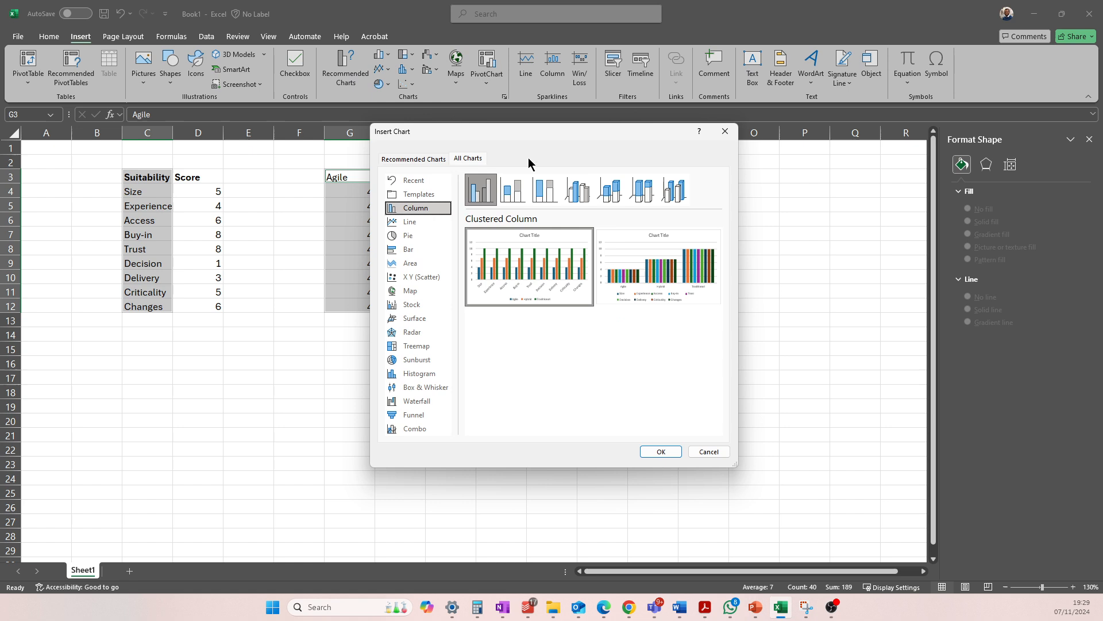
pyautogui.click(723, 134)
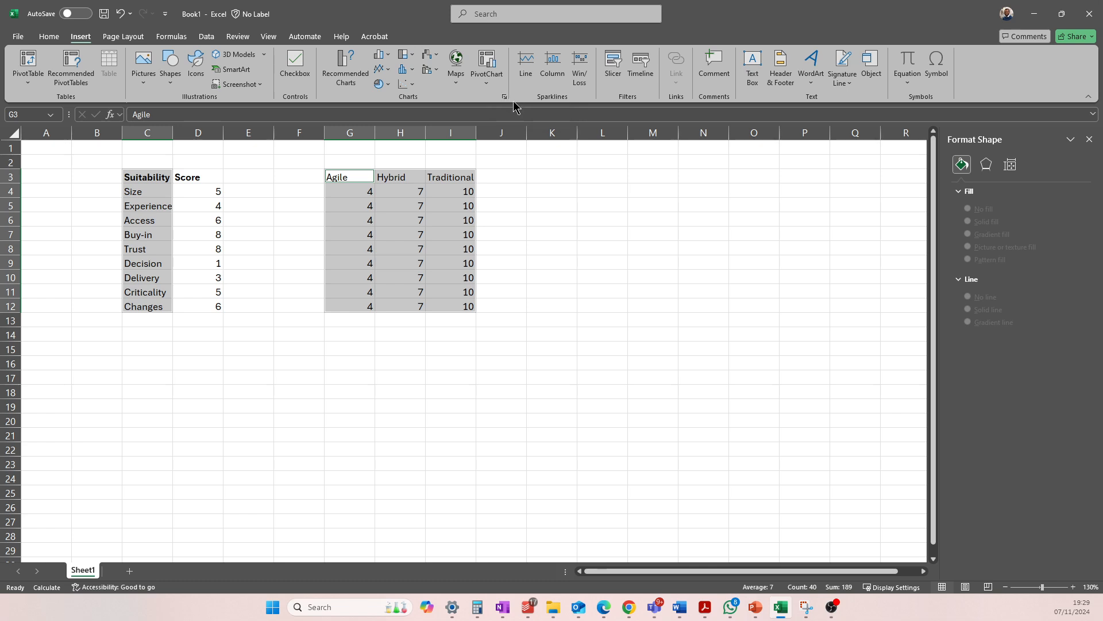
# Compare the radar chart variants and insert a Filled Radar chart of the selected data with the suitability factors as axes
pyautogui.click(504, 97)
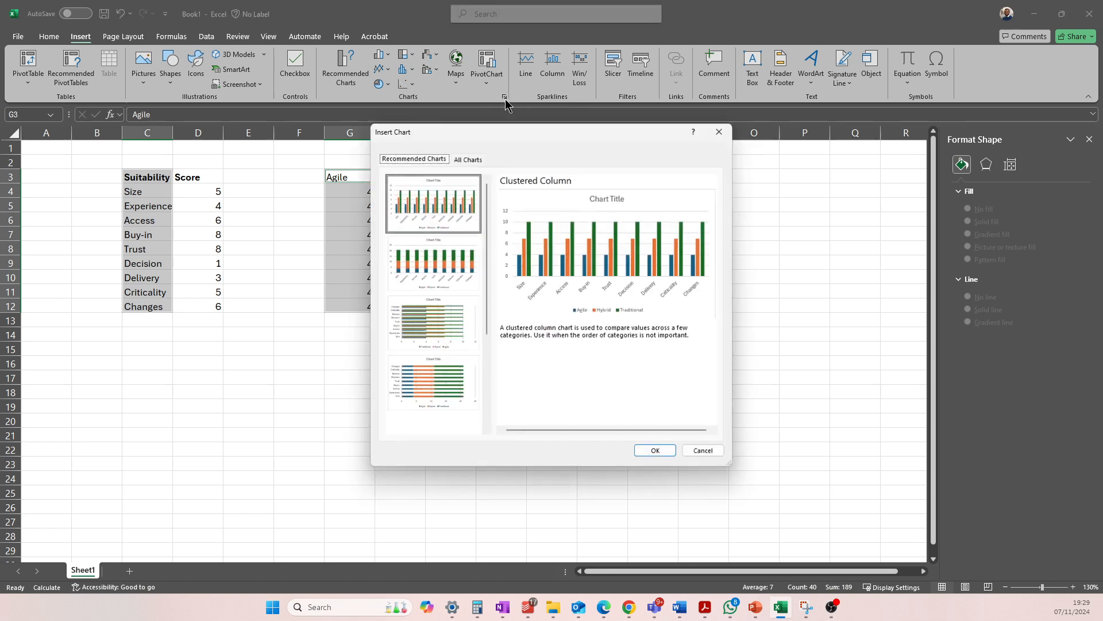
pyautogui.click(466, 159)
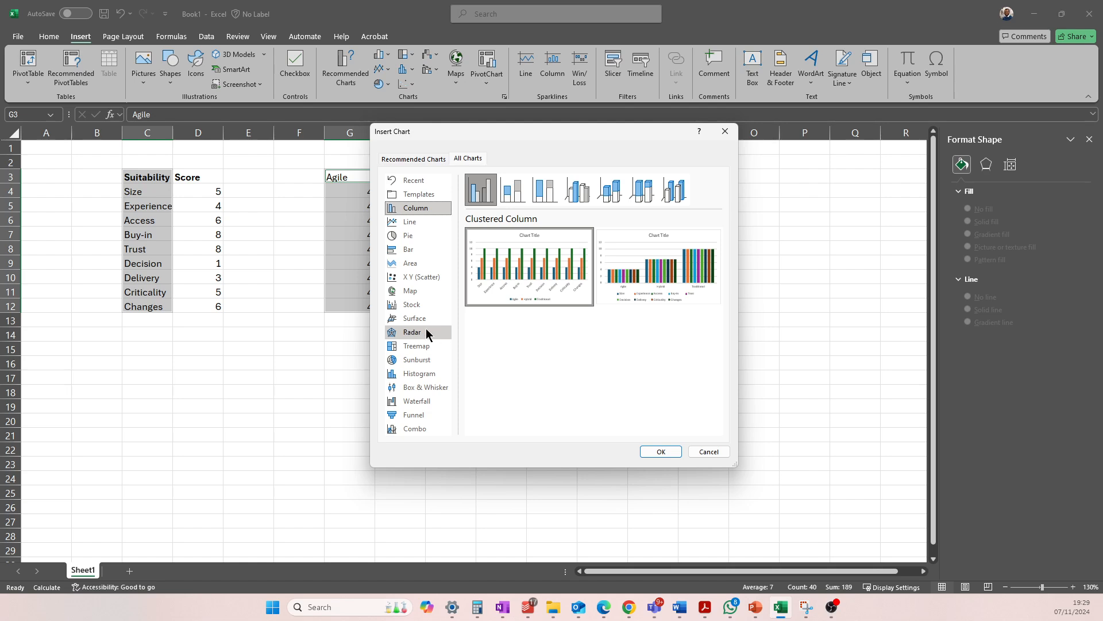
pyautogui.click(412, 332)
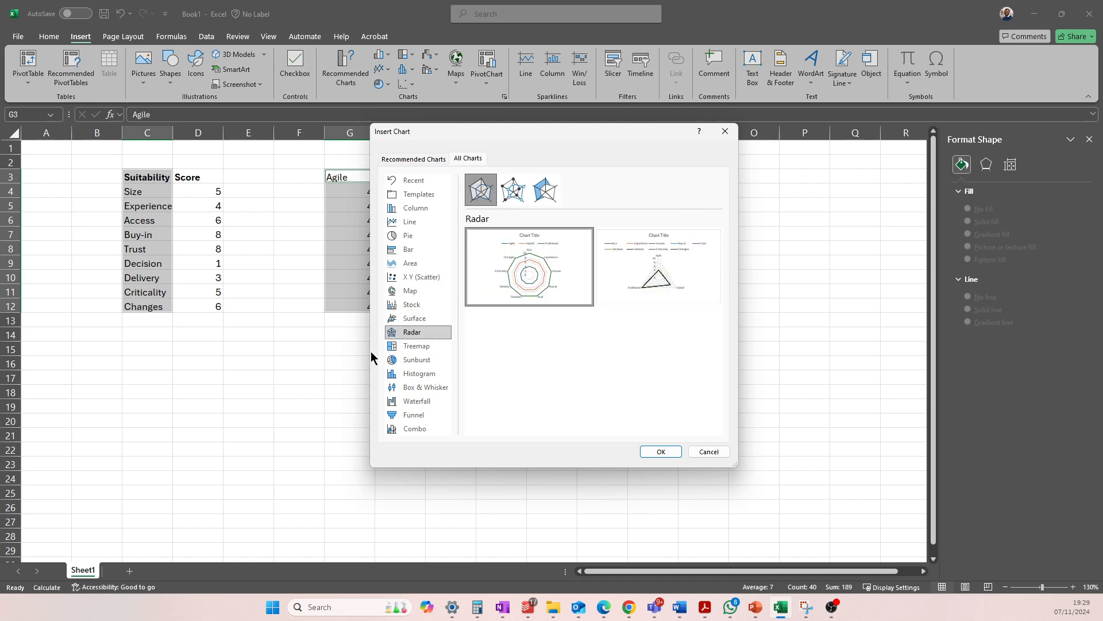
pyautogui.click(549, 191)
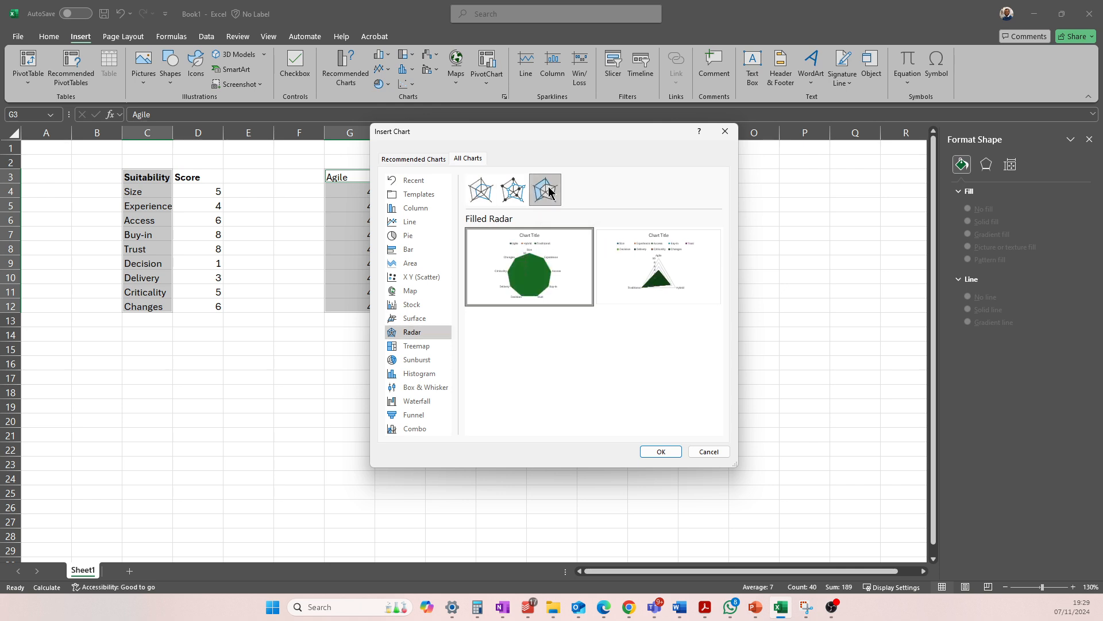
pyautogui.click(516, 196)
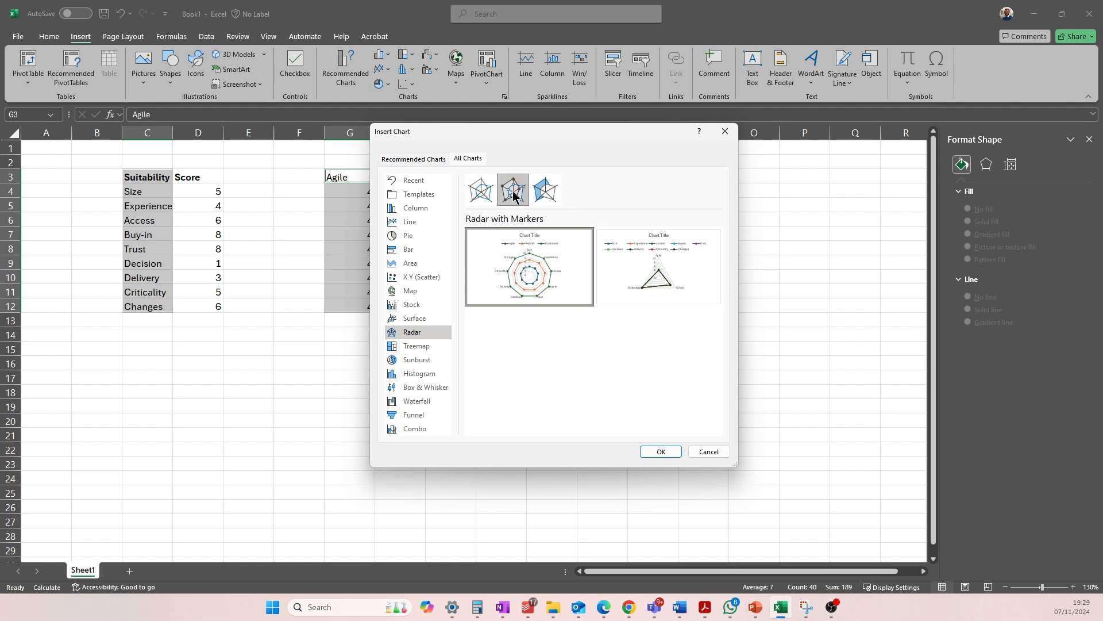
pyautogui.click(481, 198)
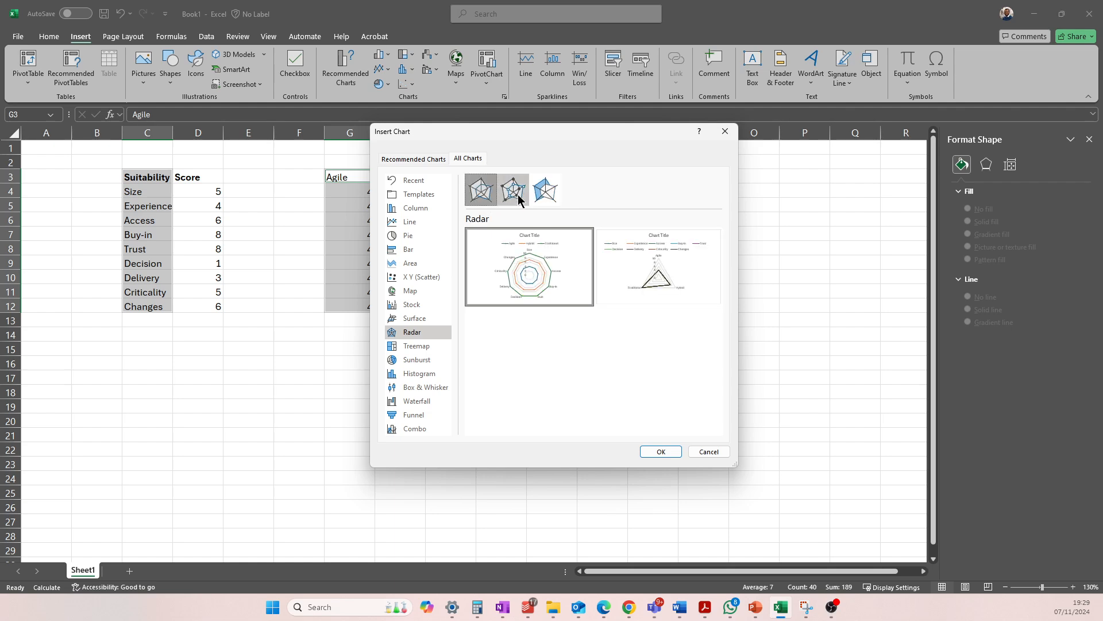
pyautogui.click(540, 198)
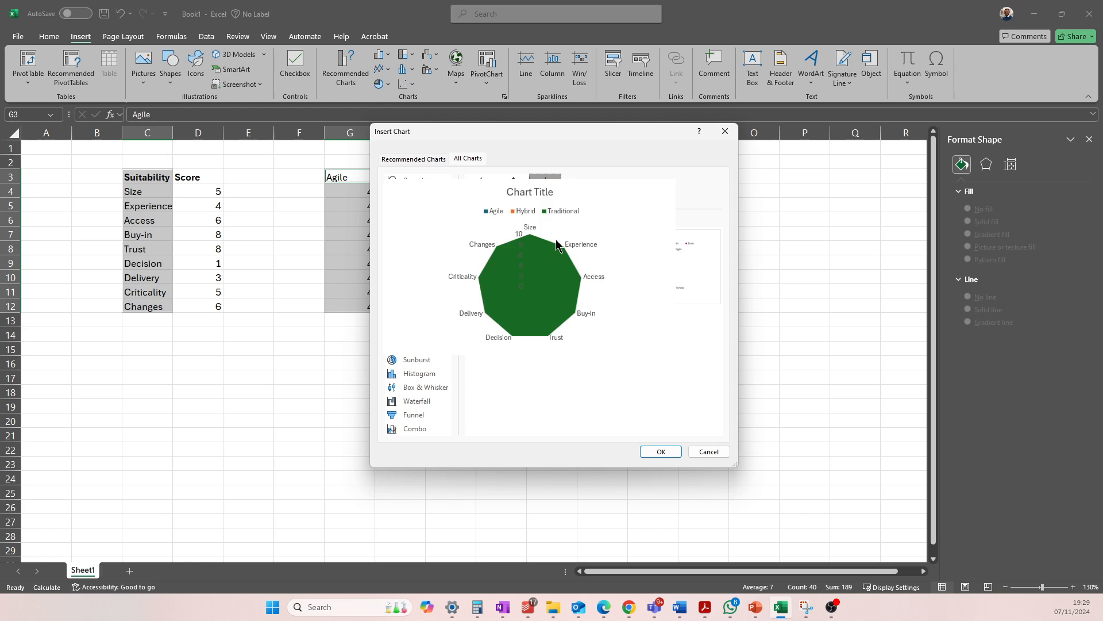
pyautogui.click(518, 201)
pyautogui.moveTo(555, 267)
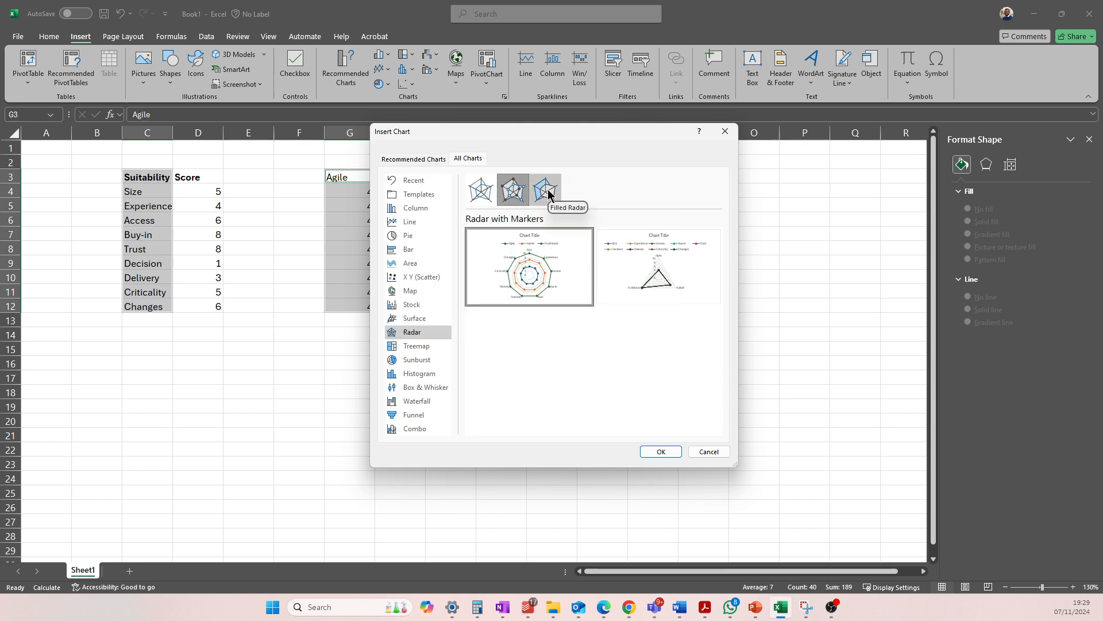
pyautogui.click(546, 192)
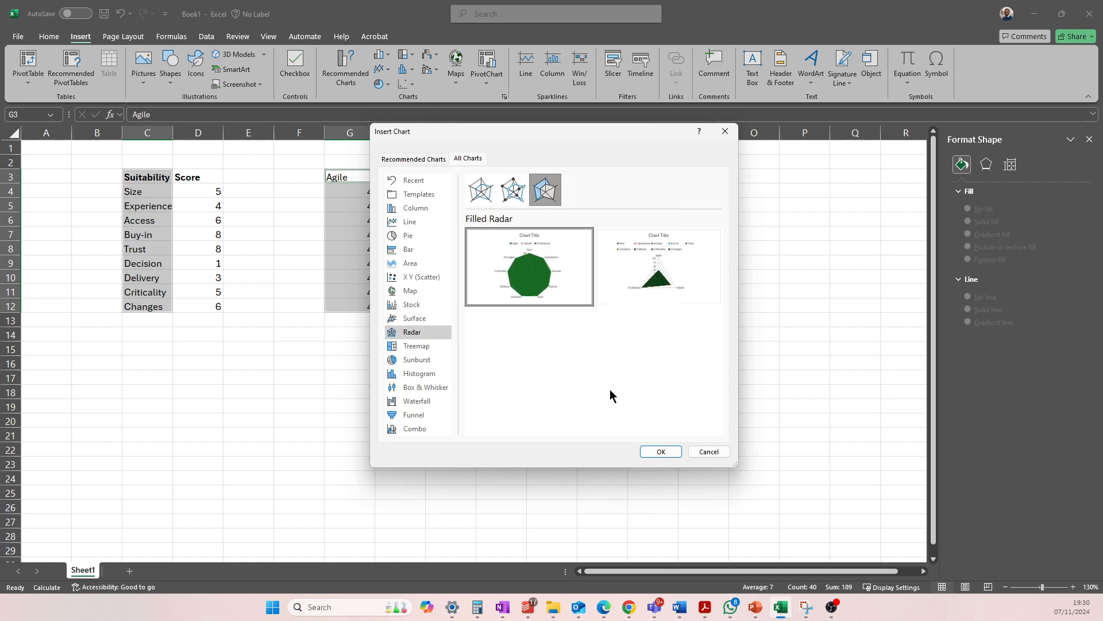
pyautogui.click(660, 451)
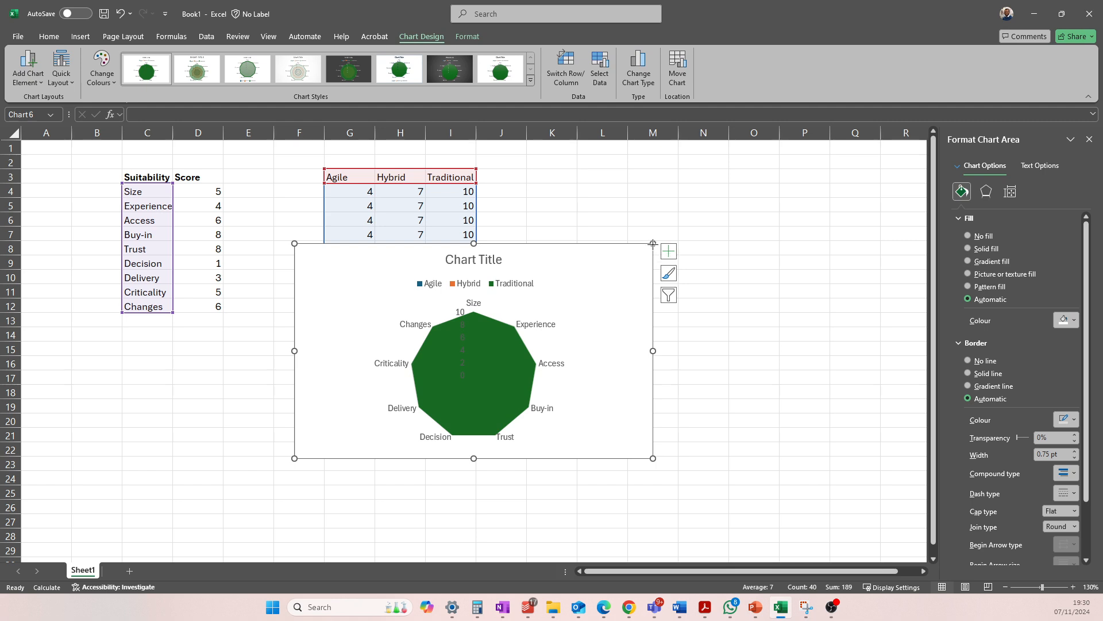
# Enlarge the radar chart up to row 2 and into column O, and apply the fourth chart style with translucent fills
pyautogui.moveTo(653, 243); pyautogui.dragTo(776, 164)
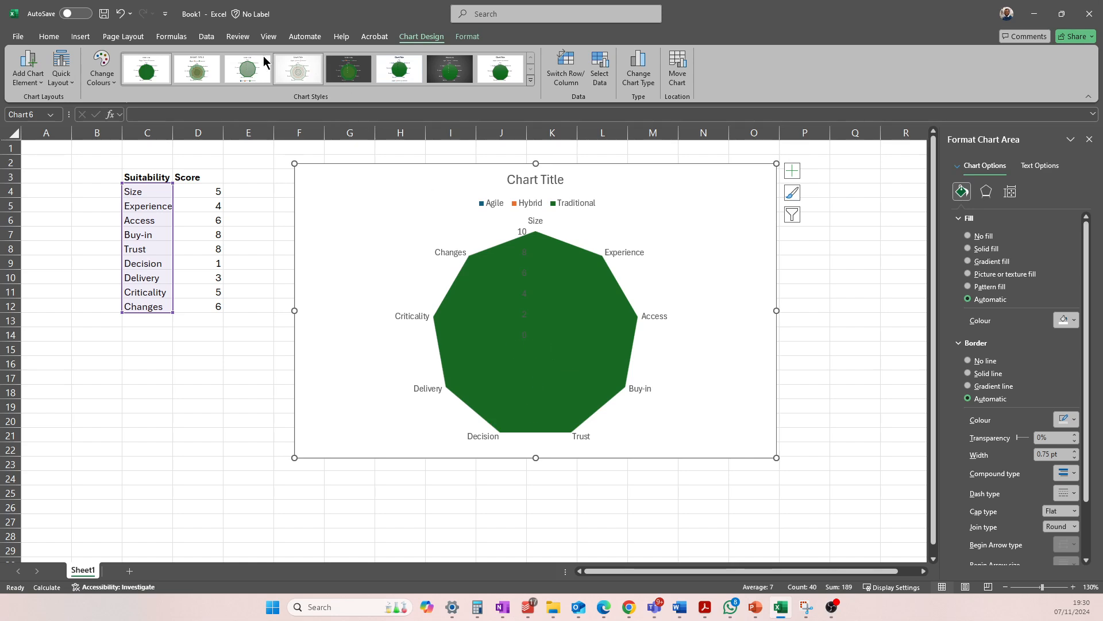
pyautogui.click(195, 74)
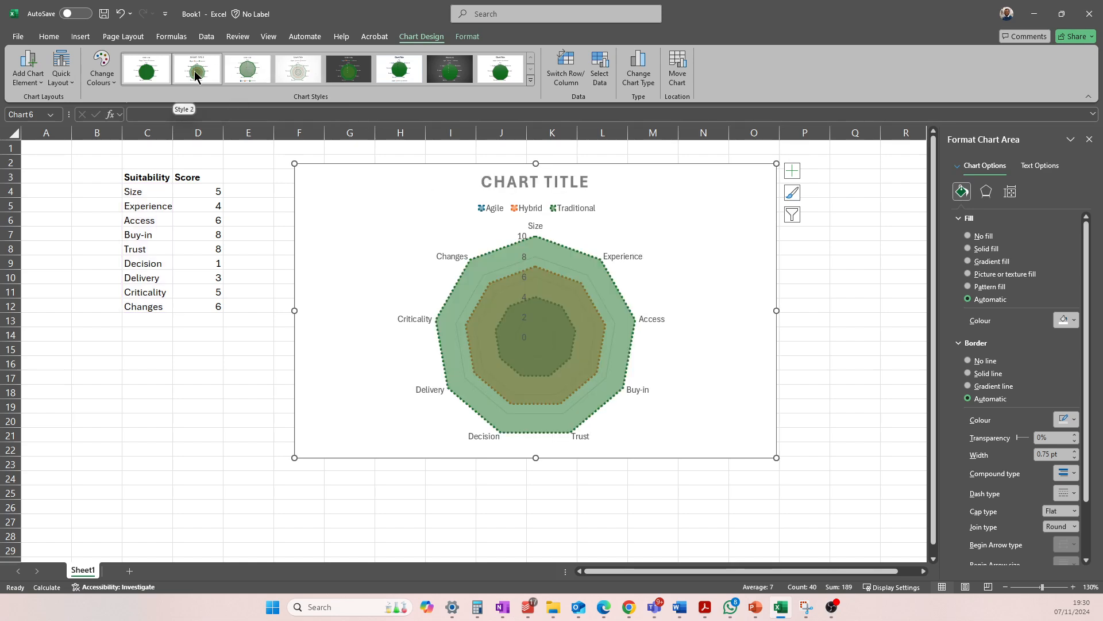
pyautogui.click(297, 69)
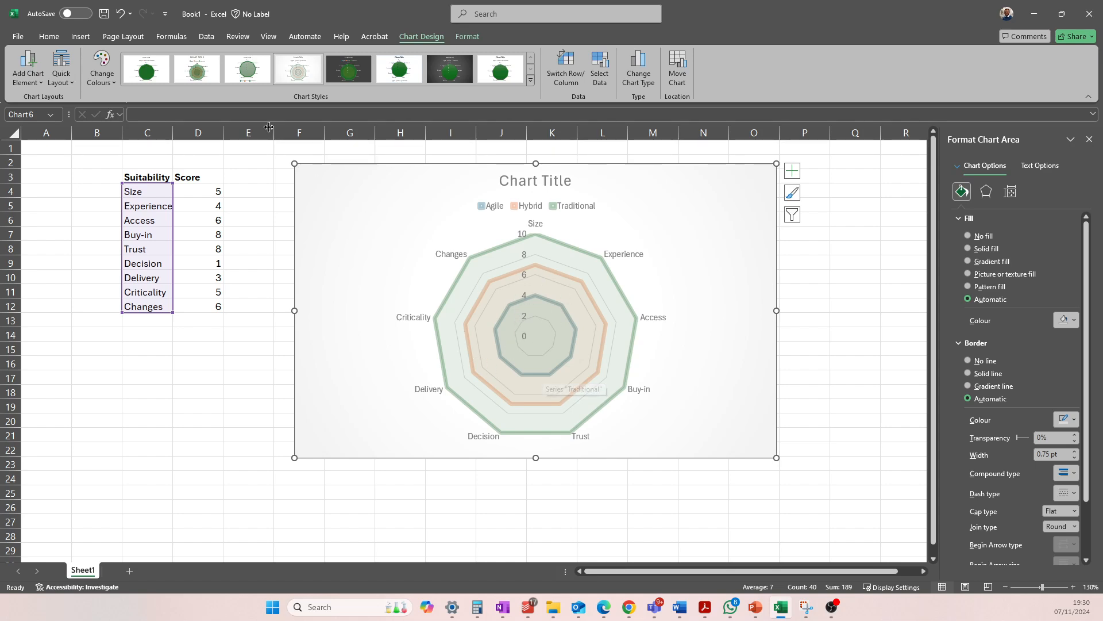
# Apply the second chart style with dotted outlines to the radar chart and enlarge the chart down into row 29
pyautogui.click(197, 69)
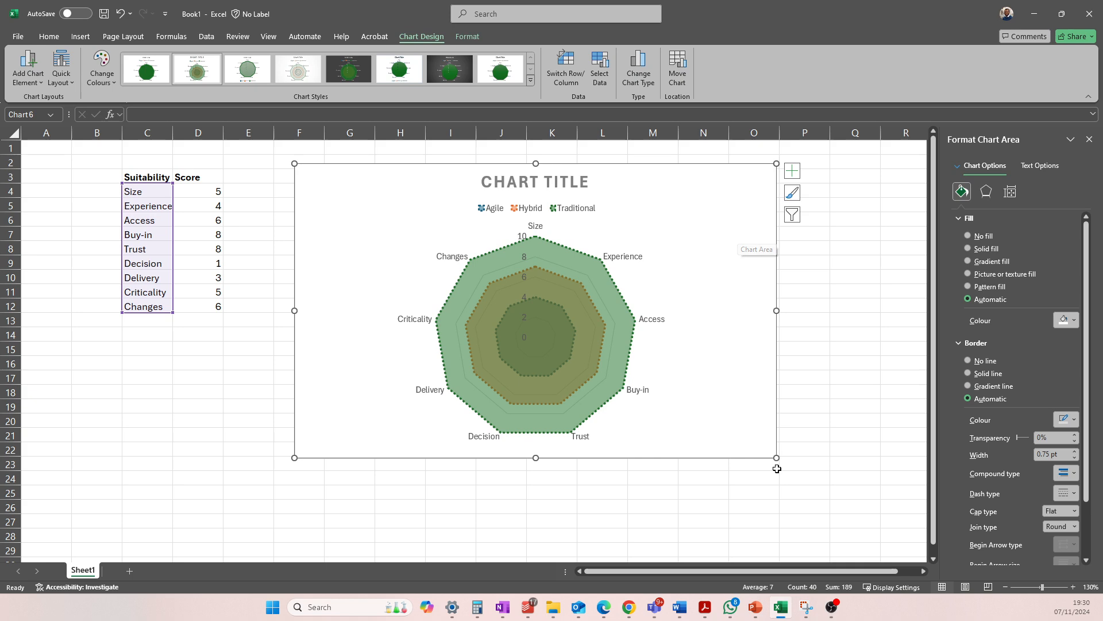
pyautogui.moveTo(777, 460); pyautogui.dragTo(792, 548)
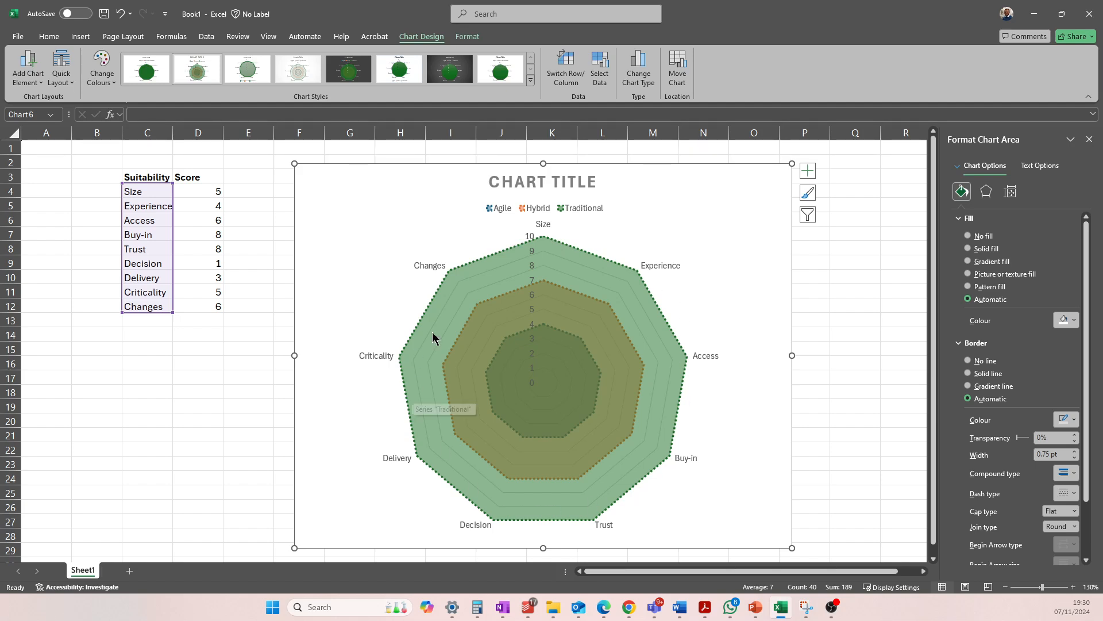
# Replace the radar chart's placeholder title with "Suitabilty matrix"
pyautogui.click(523, 184)
pyautogui.tripleClick(526, 183)
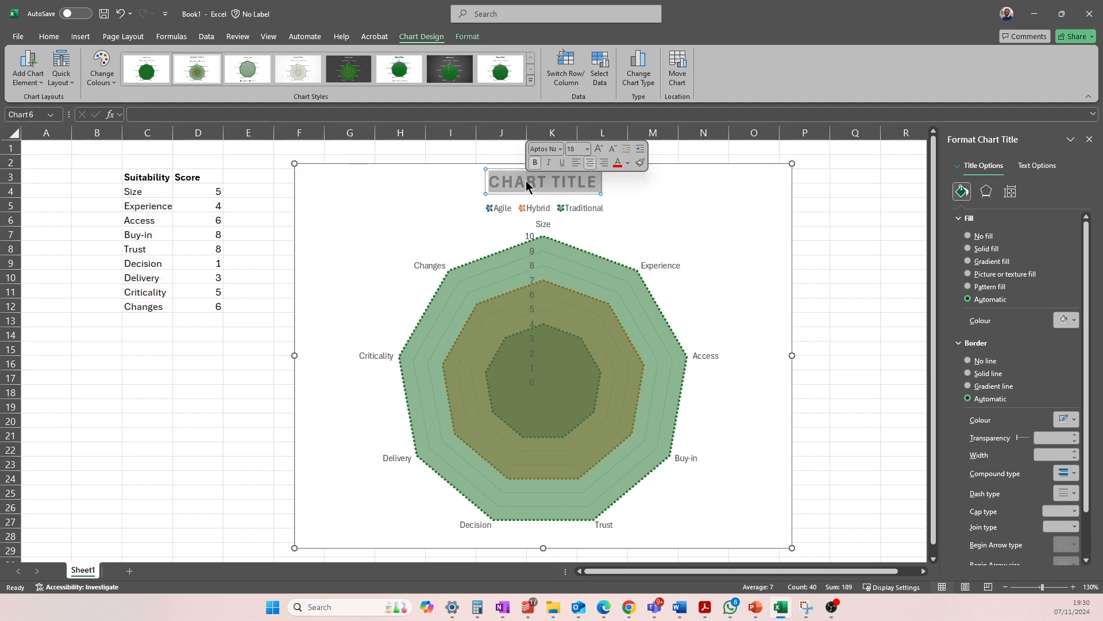
pyautogui.write('Suit')
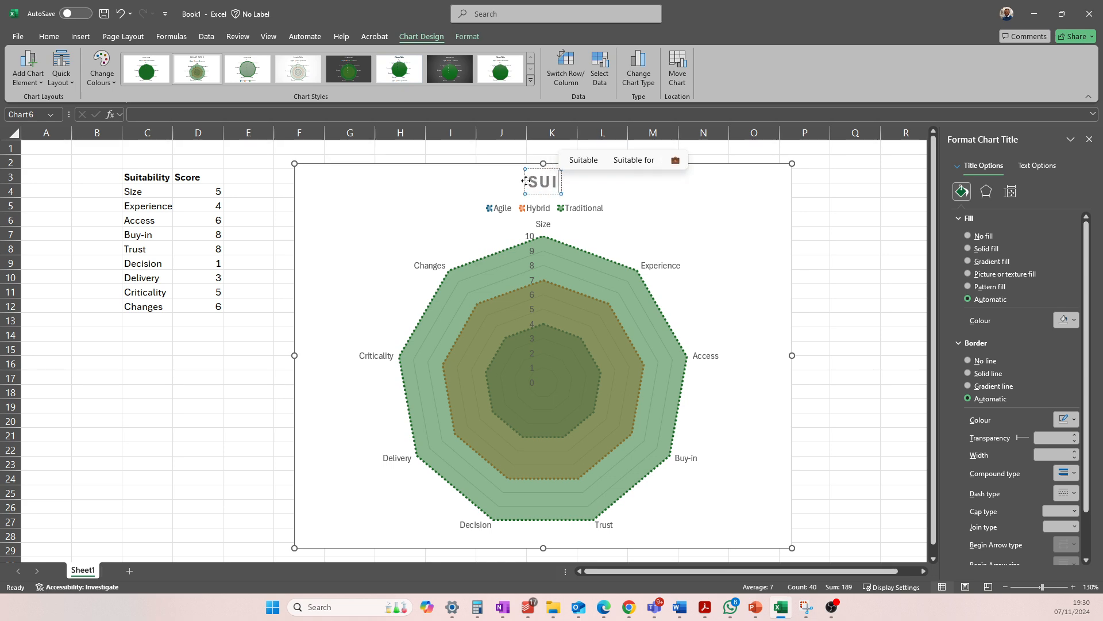
pyautogui.write('abil')
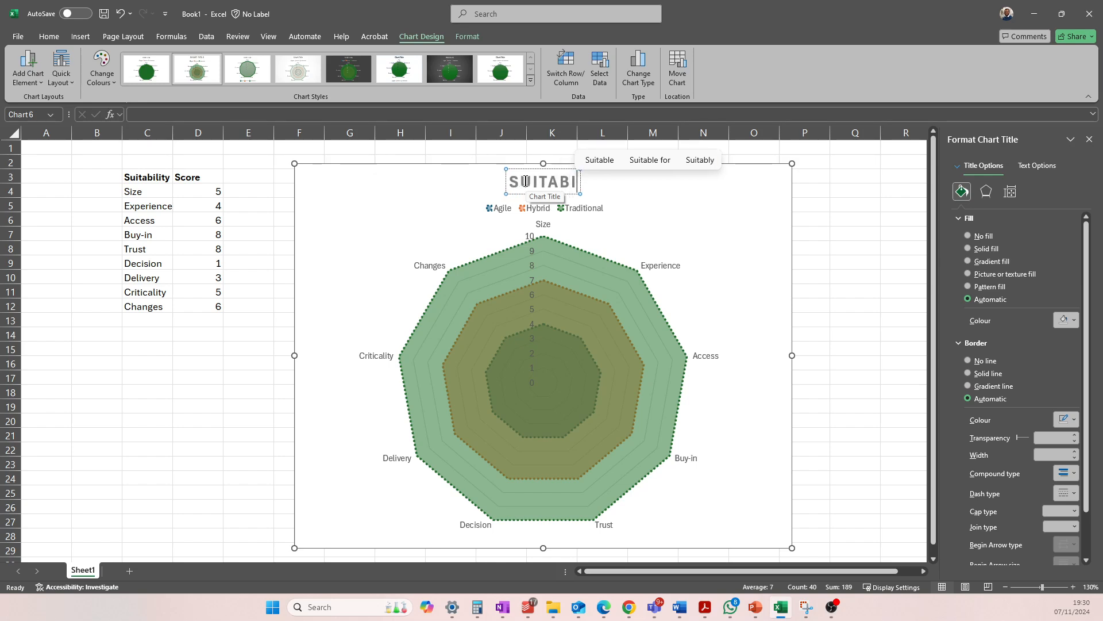
pyautogui.write('ty matr')
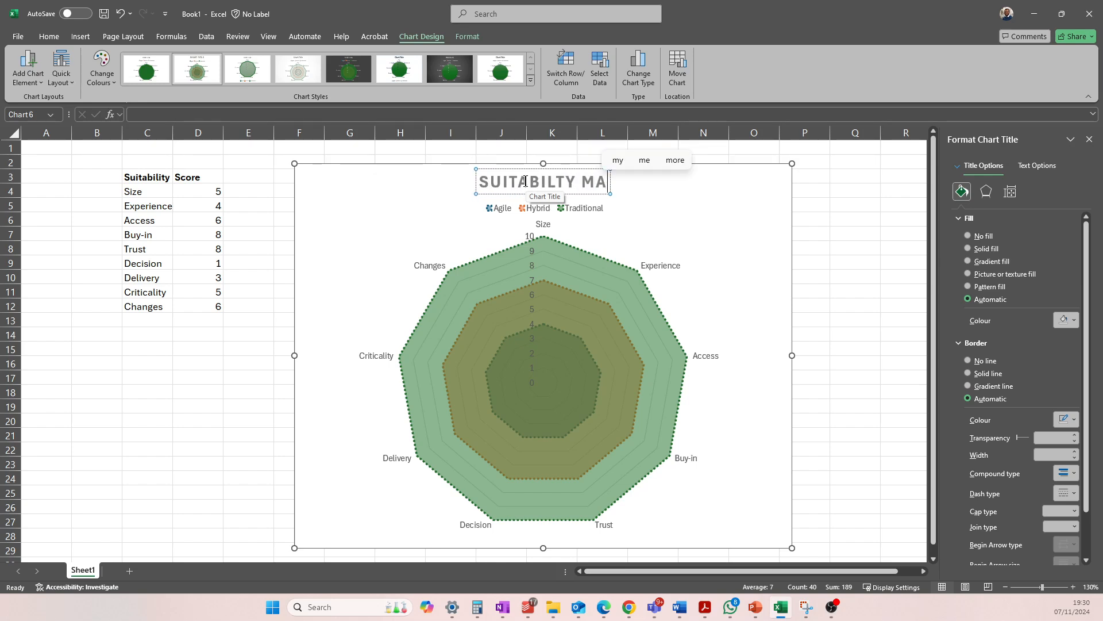
pyautogui.write('ix')
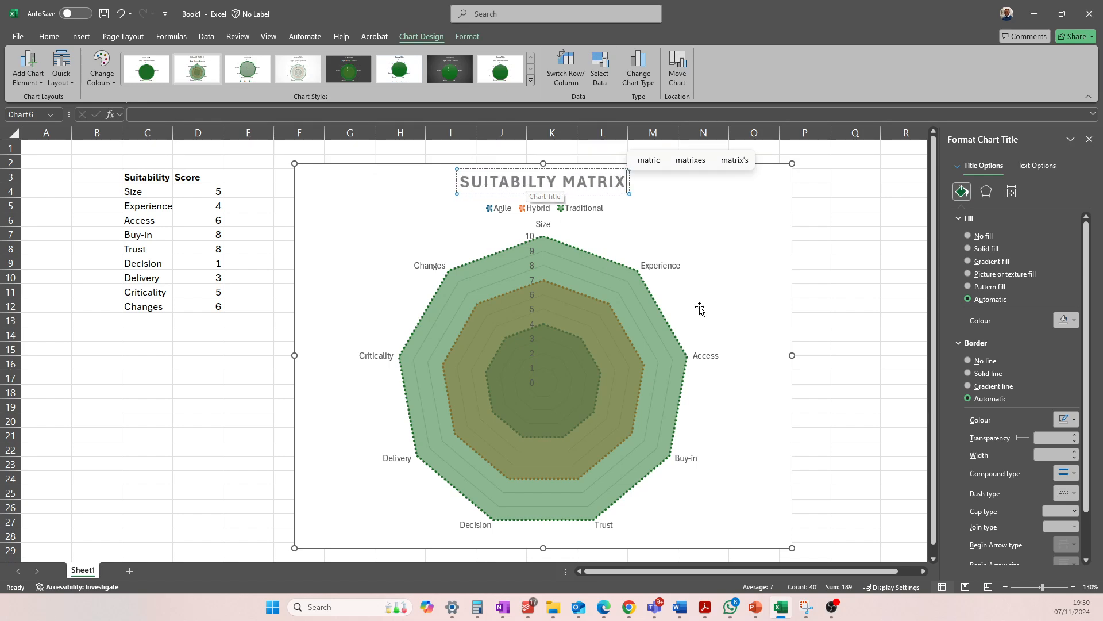
pyautogui.click(638, 214)
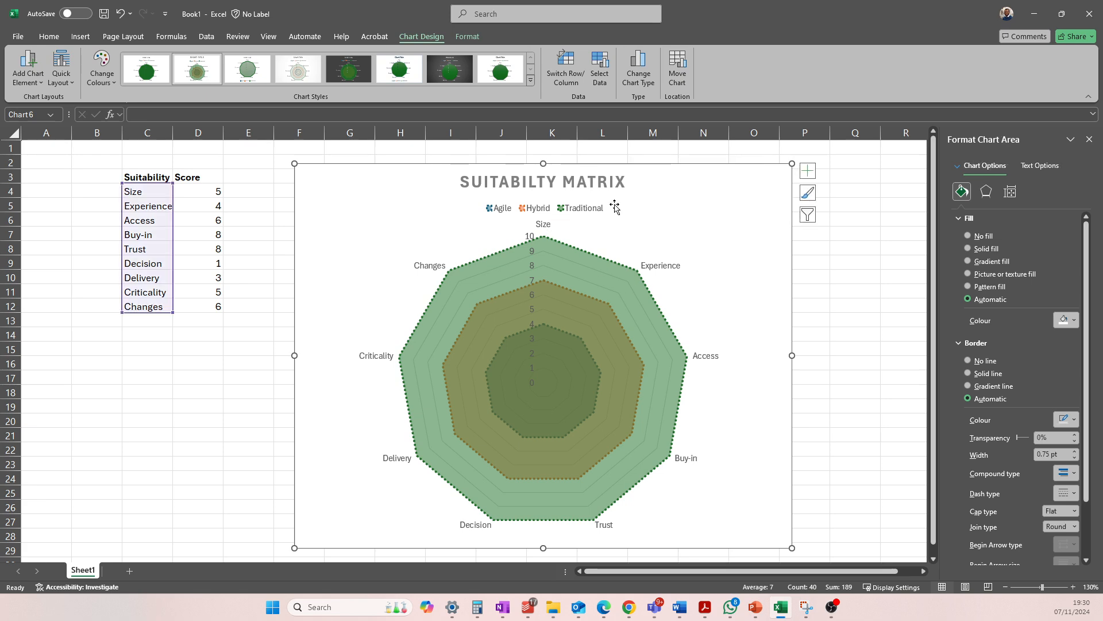
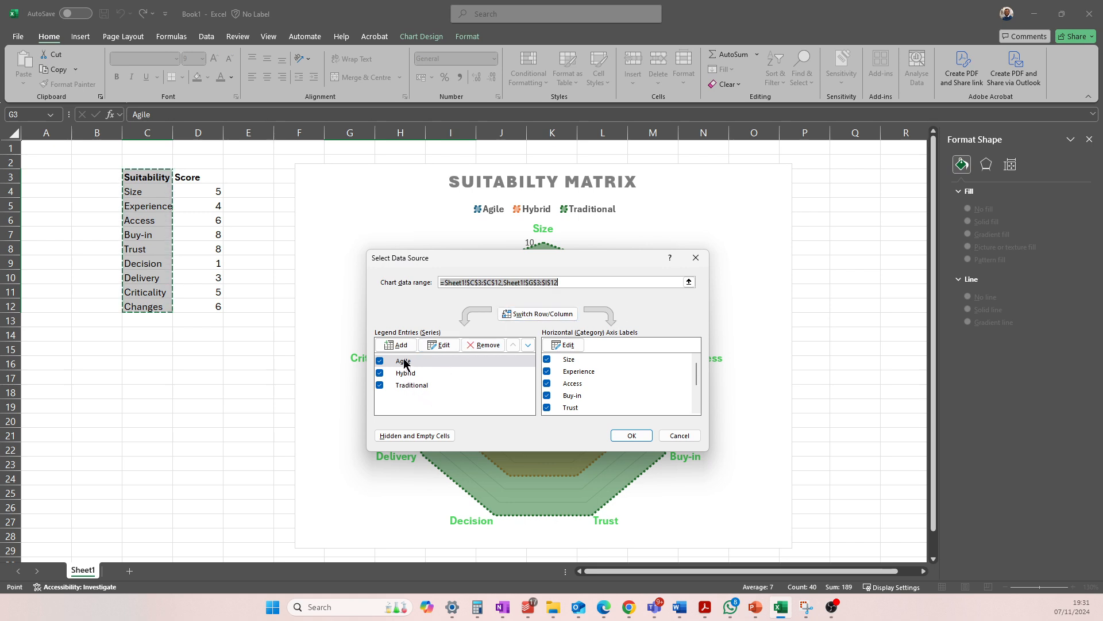
# Add a Score series to the radar chart's source data, with its name from D3 and values from D4:D12
pyautogui.moveTo(436, 266)
pyautogui.mouseDown()
pyautogui.moveTo(563, 352)
pyautogui.moveTo(434, 188)
pyautogui.moveTo(449, 249)
pyautogui.mouseUp()
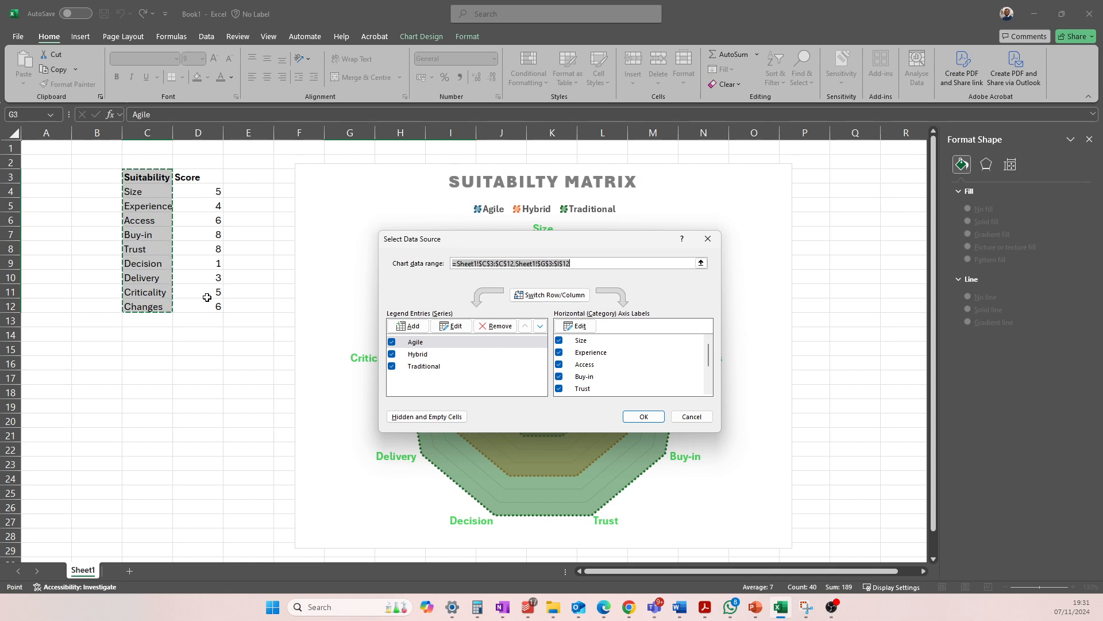
pyautogui.click(409, 325)
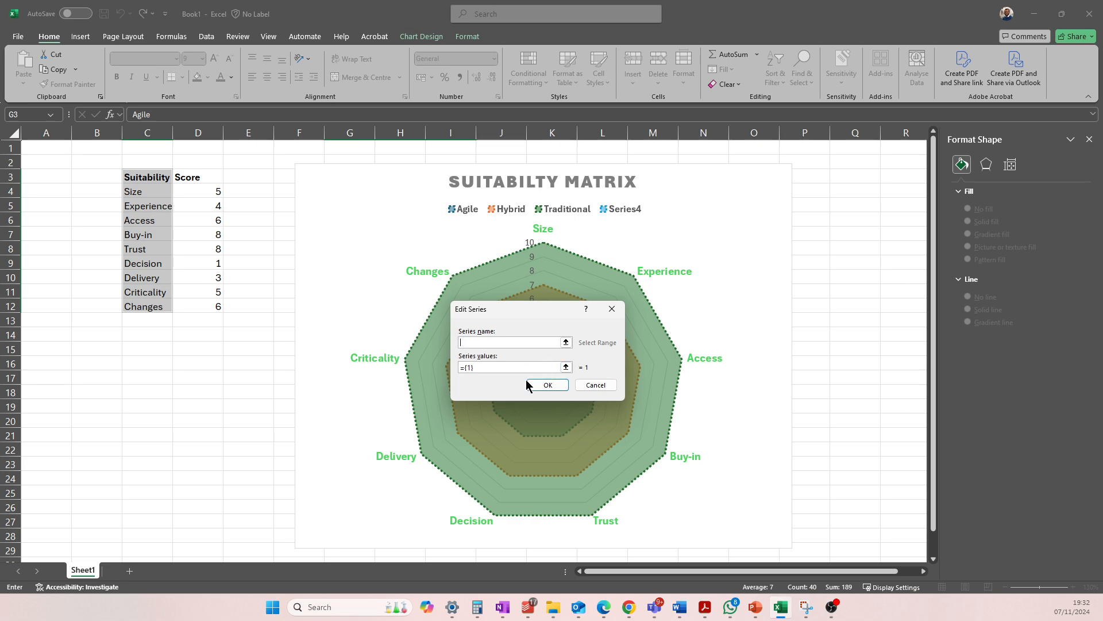
pyautogui.click(566, 343)
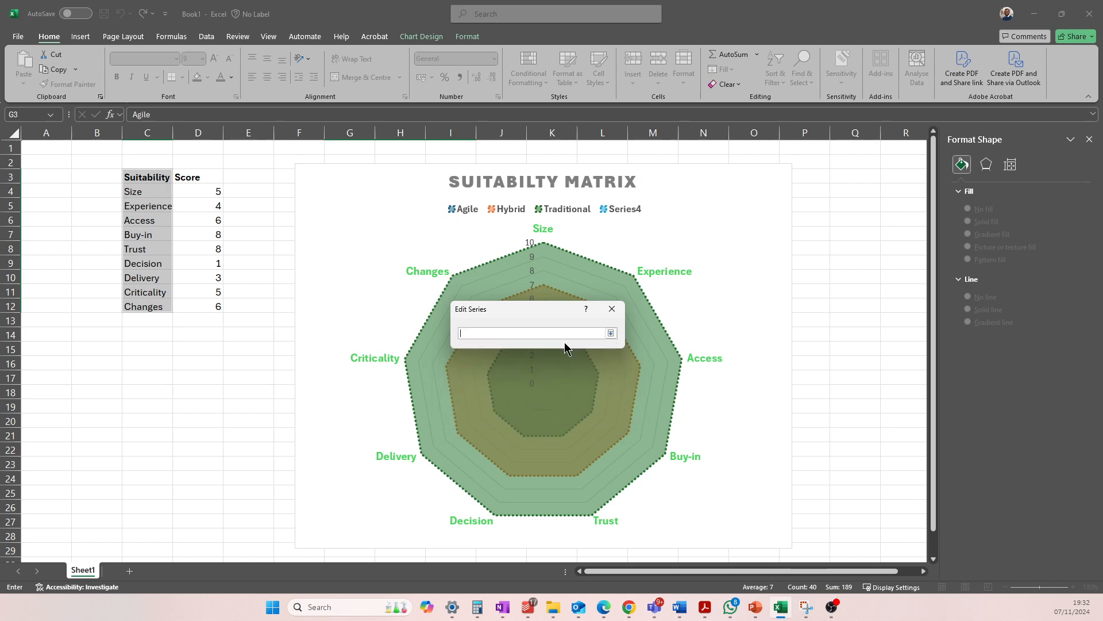
pyautogui.click(212, 176)
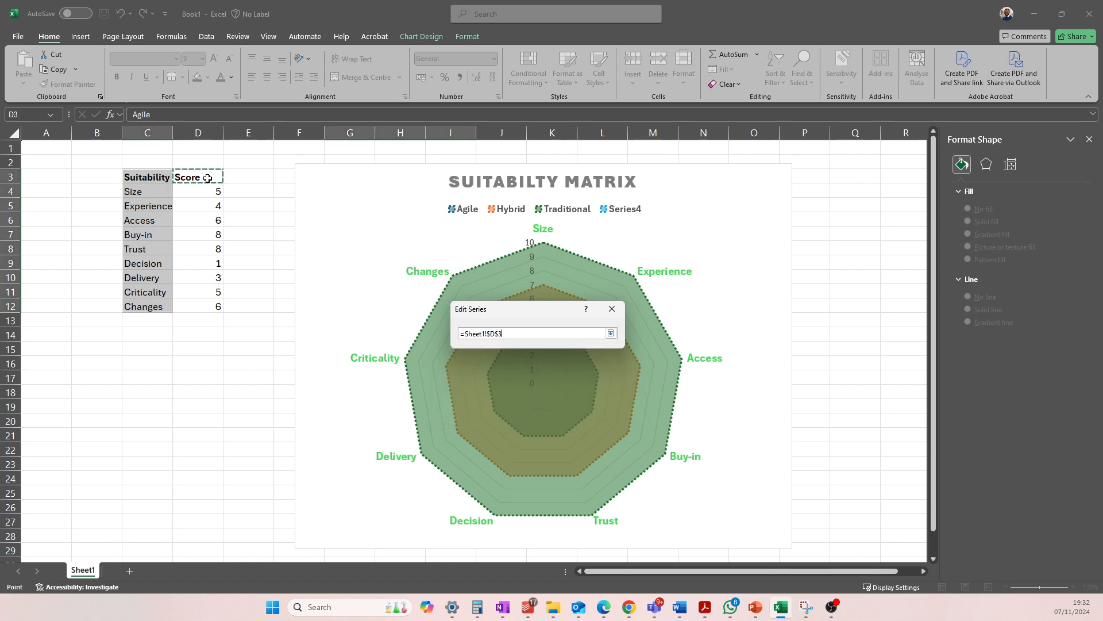
pyautogui.click(611, 334)
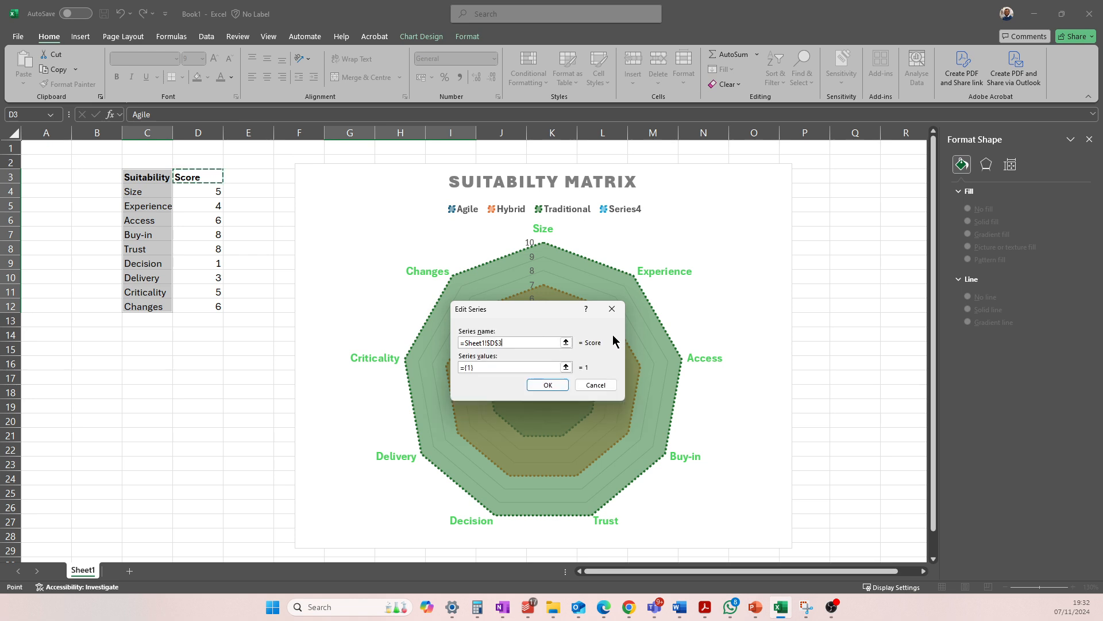
pyautogui.click(565, 367)
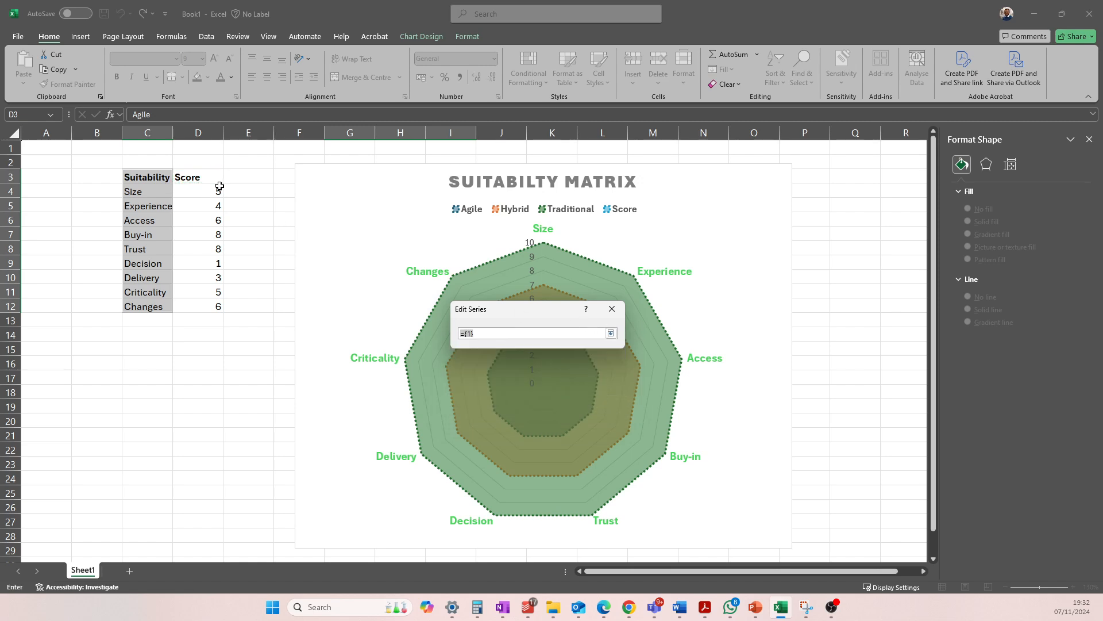
pyautogui.moveTo(210, 189); pyautogui.dragTo(209, 306)
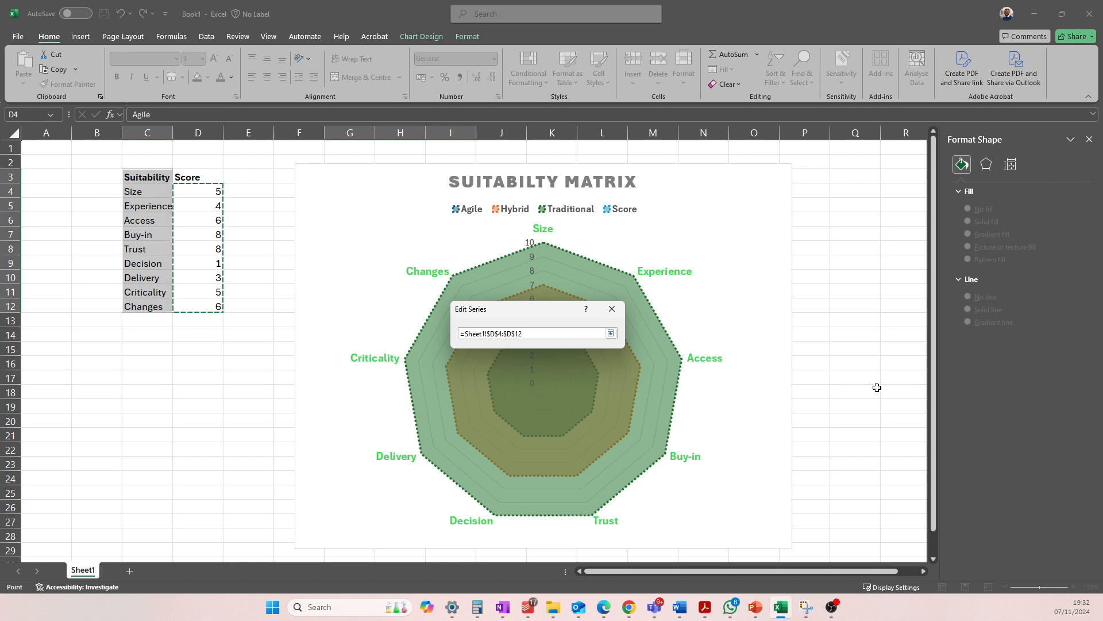
pyautogui.press('Return')
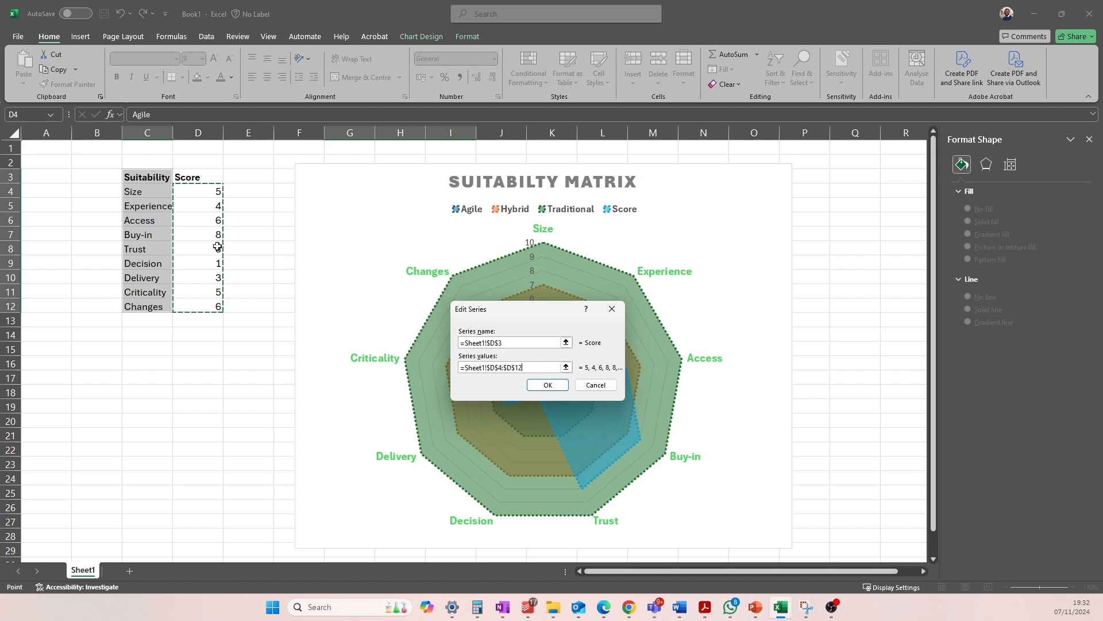
pyautogui.click(548, 385)
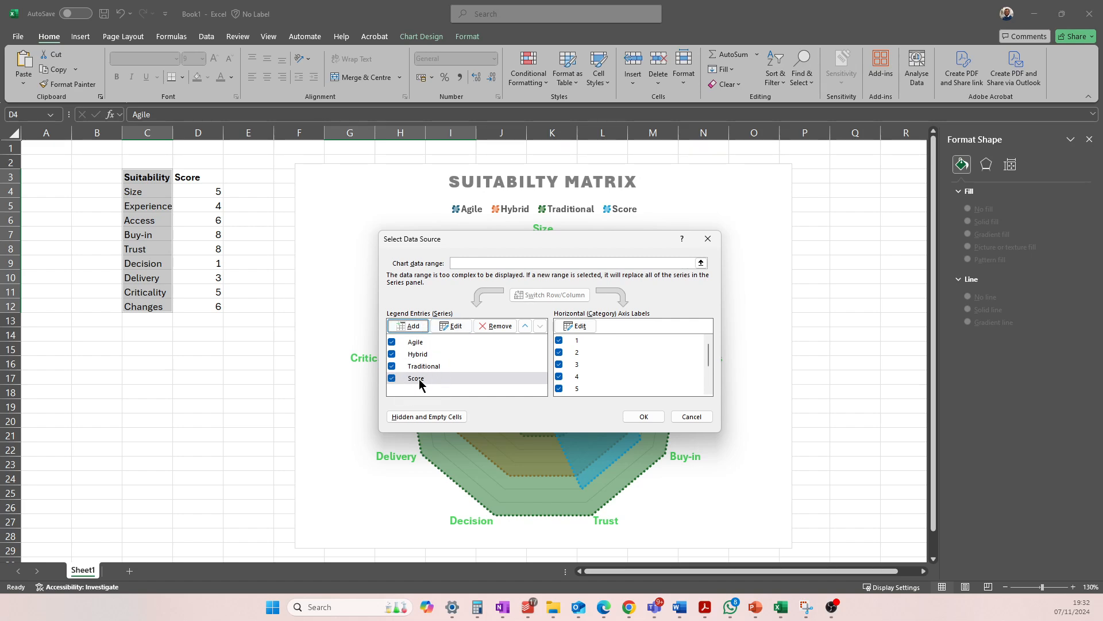
pyautogui.click(644, 416)
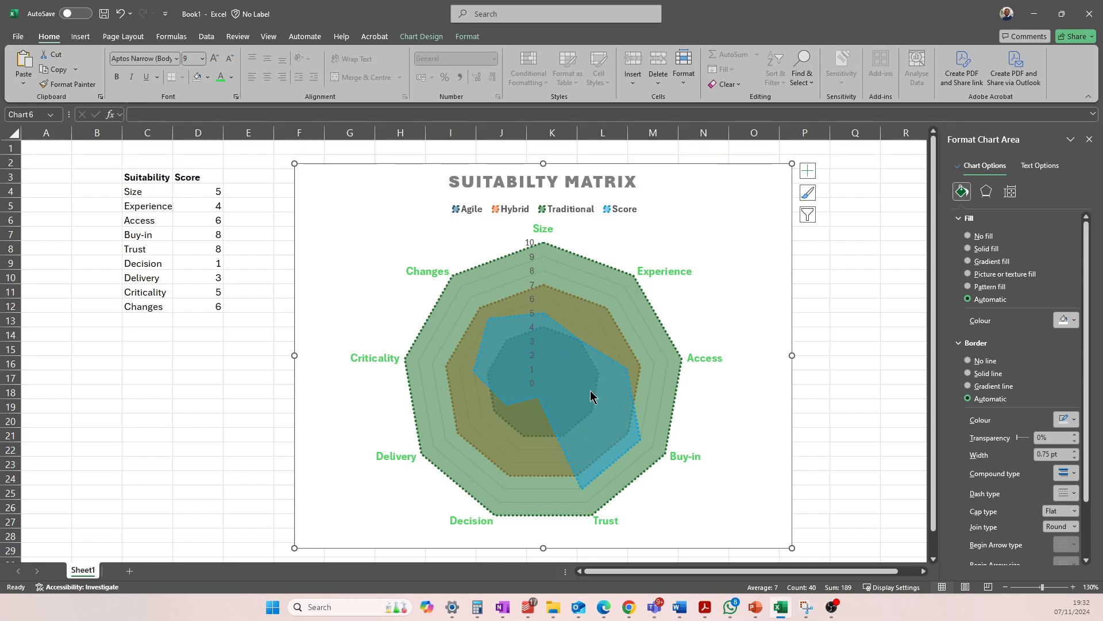
# Remove the fill of the Score series in the radar chart and make its outline white
pyautogui.click(563, 354)
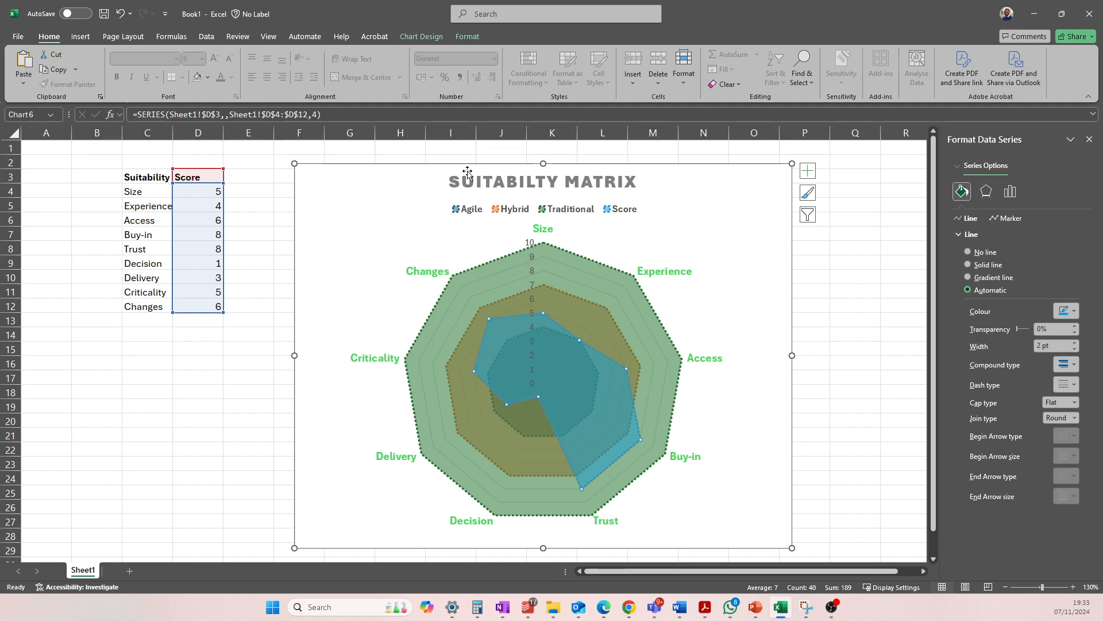
pyautogui.rightClick(548, 344)
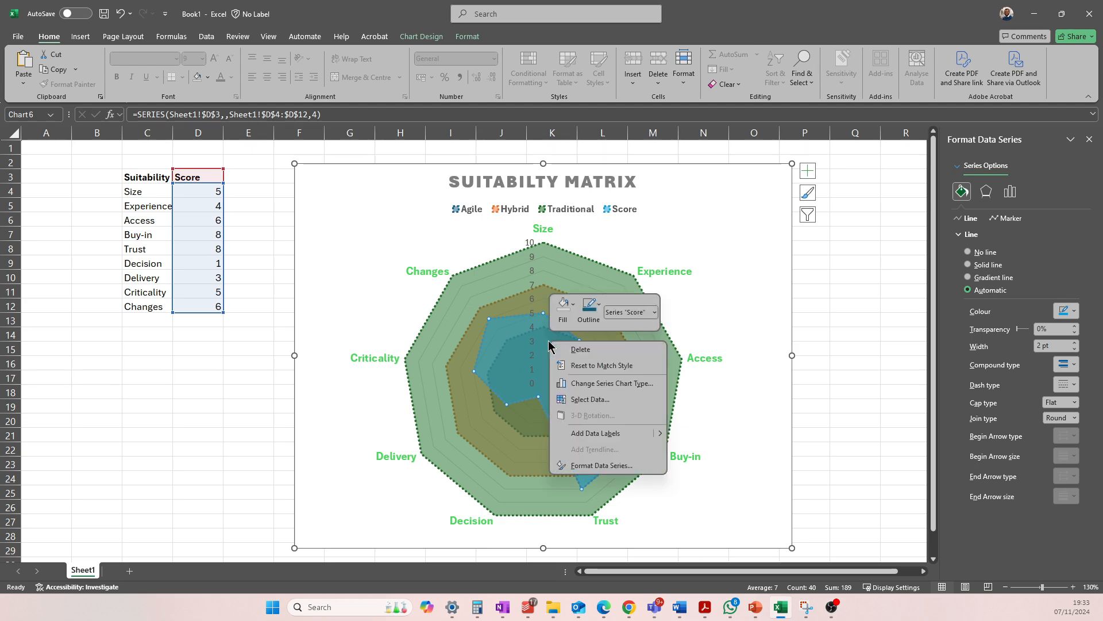
pyautogui.click(563, 311)
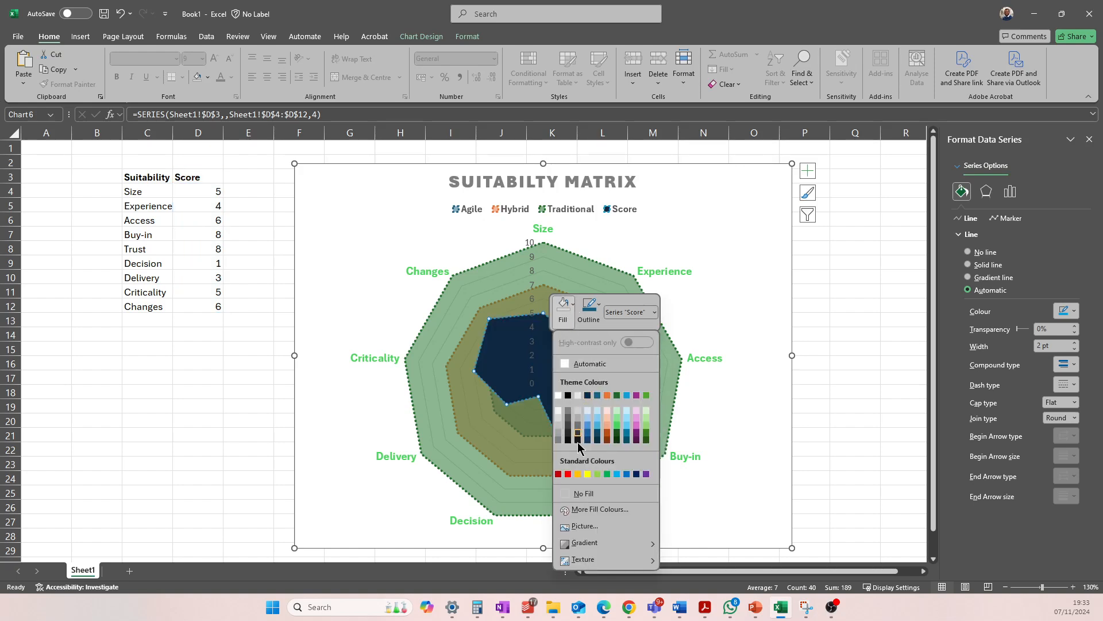
pyautogui.click(584, 493)
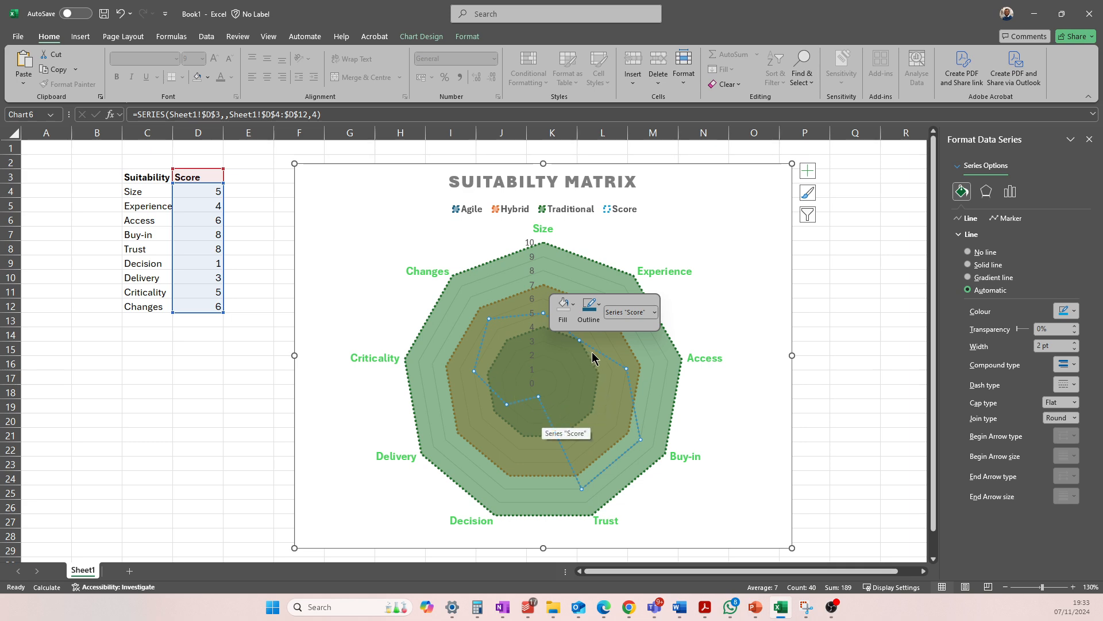
pyautogui.click(597, 312)
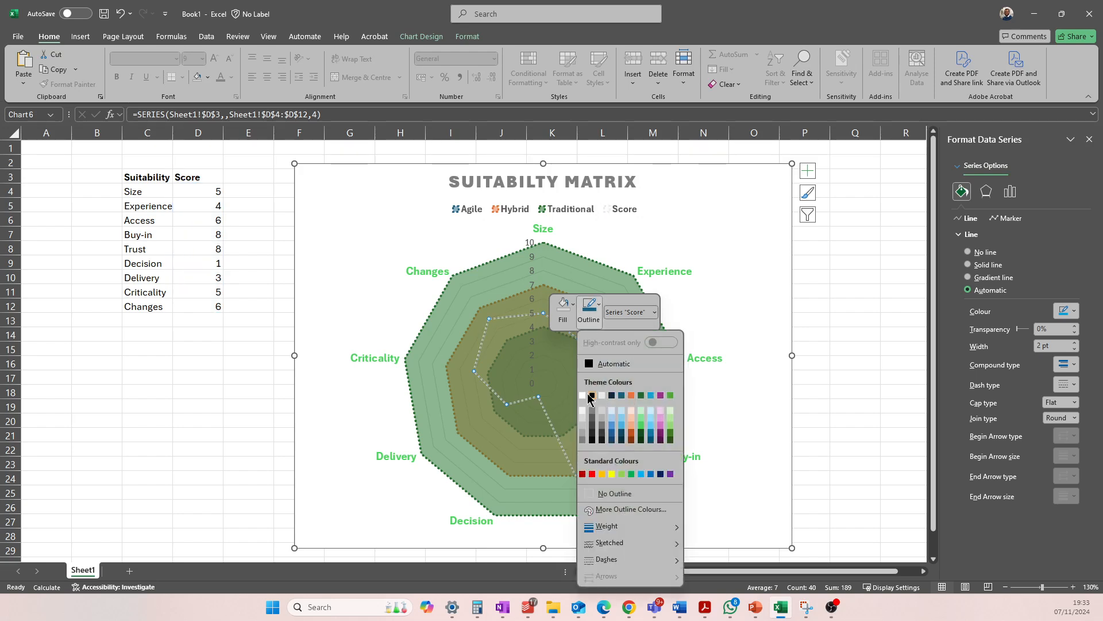
pyautogui.click(583, 395)
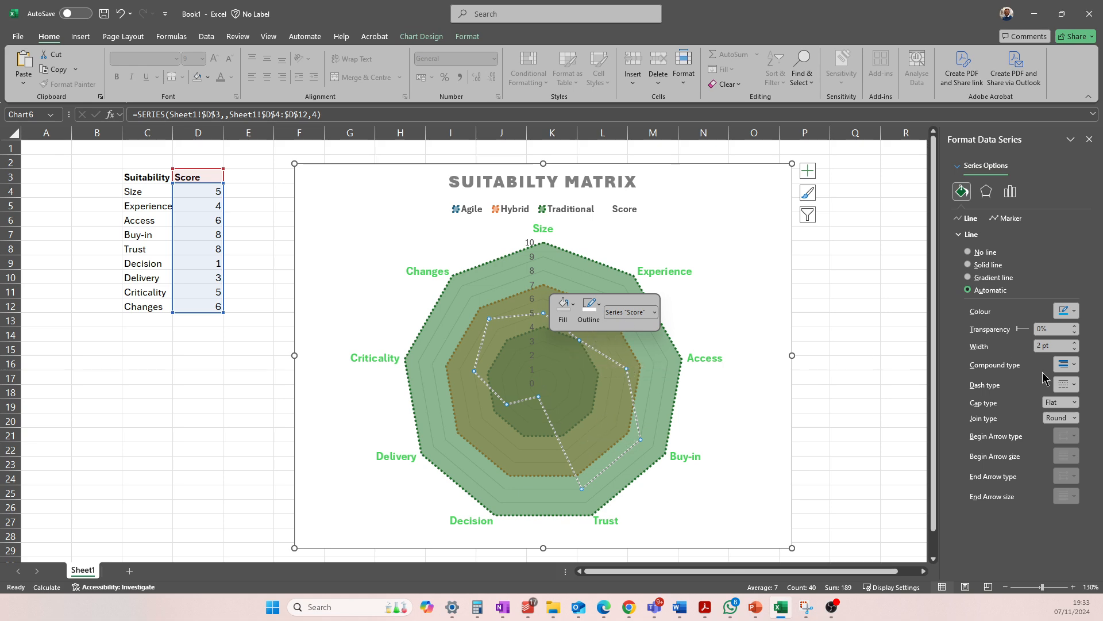
# Set the Score series outline to a solid line with a width of 3.25 pt
pyautogui.click(1072, 311)
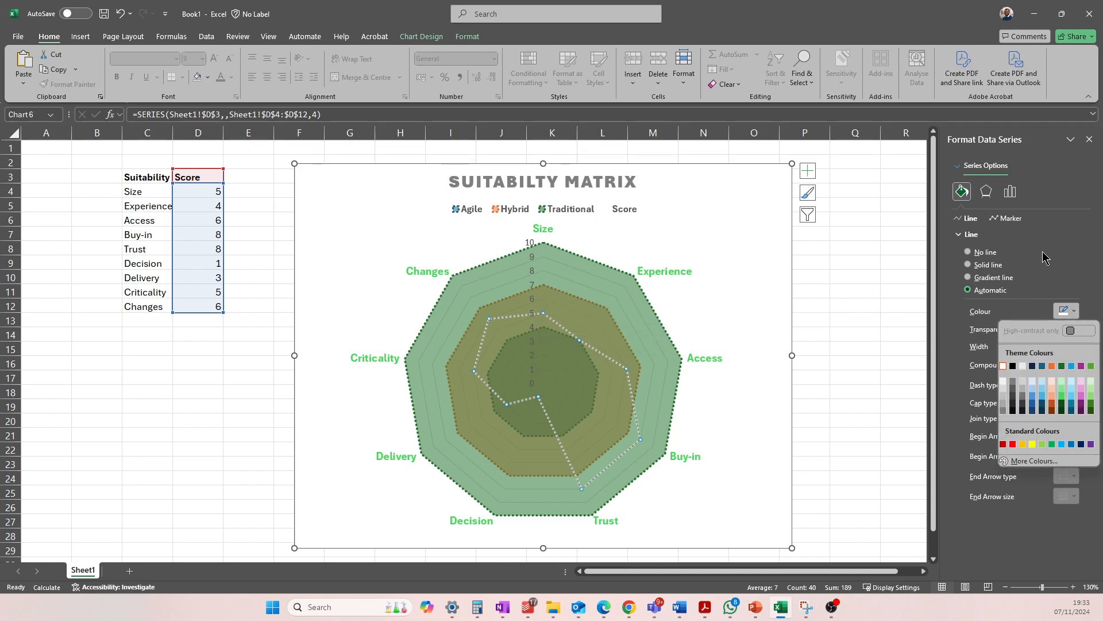
pyautogui.click(563, 350)
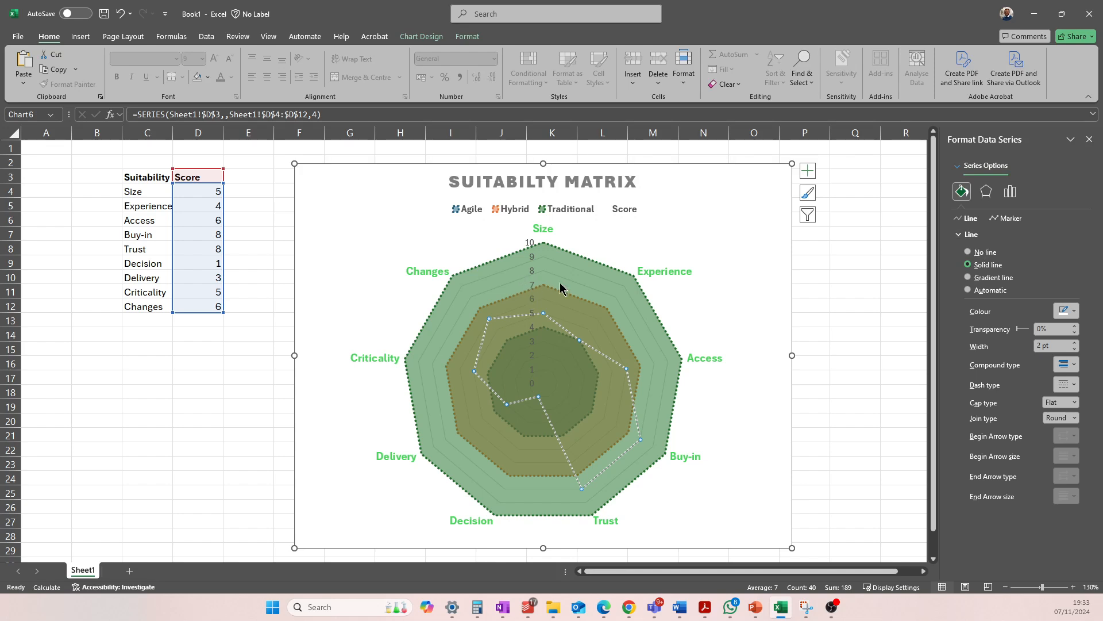
pyautogui.press('Escape')
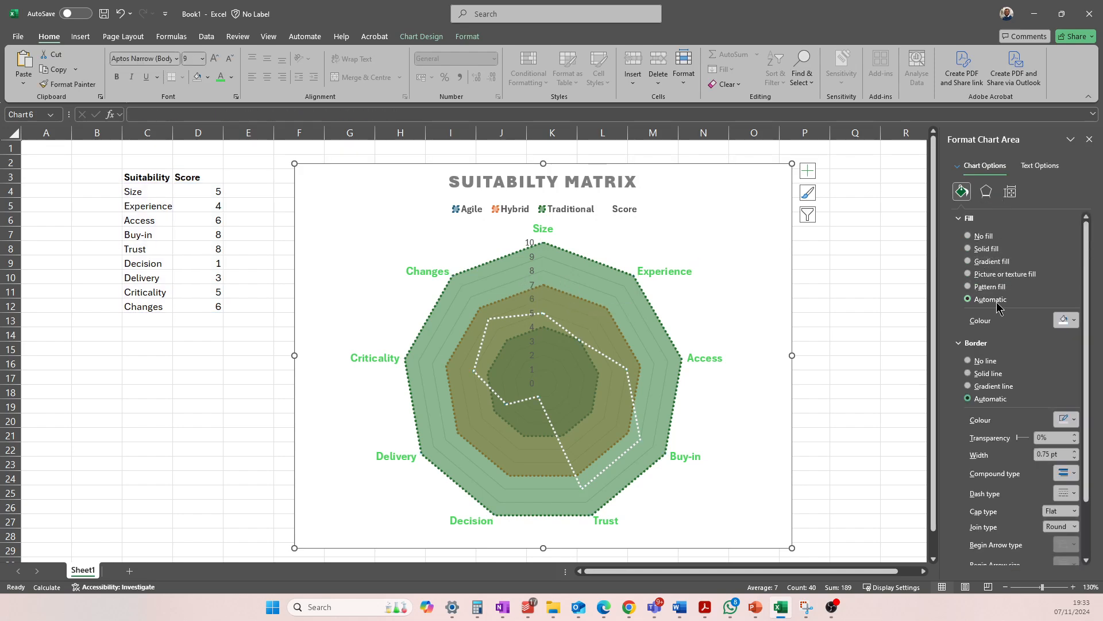
pyautogui.click(579, 341)
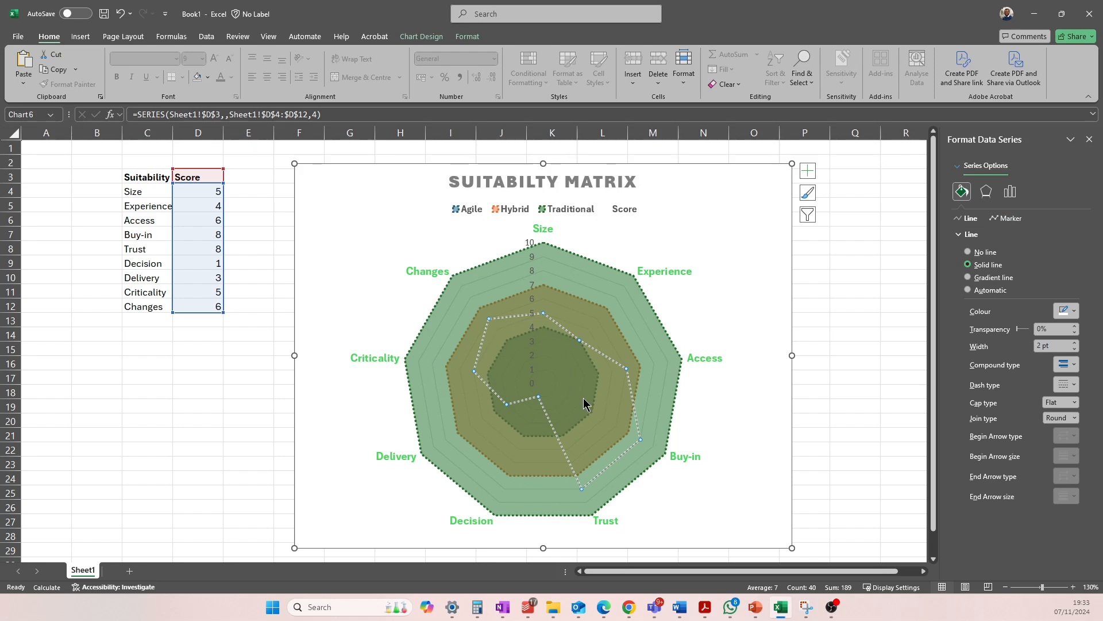
pyautogui.click(1075, 342)
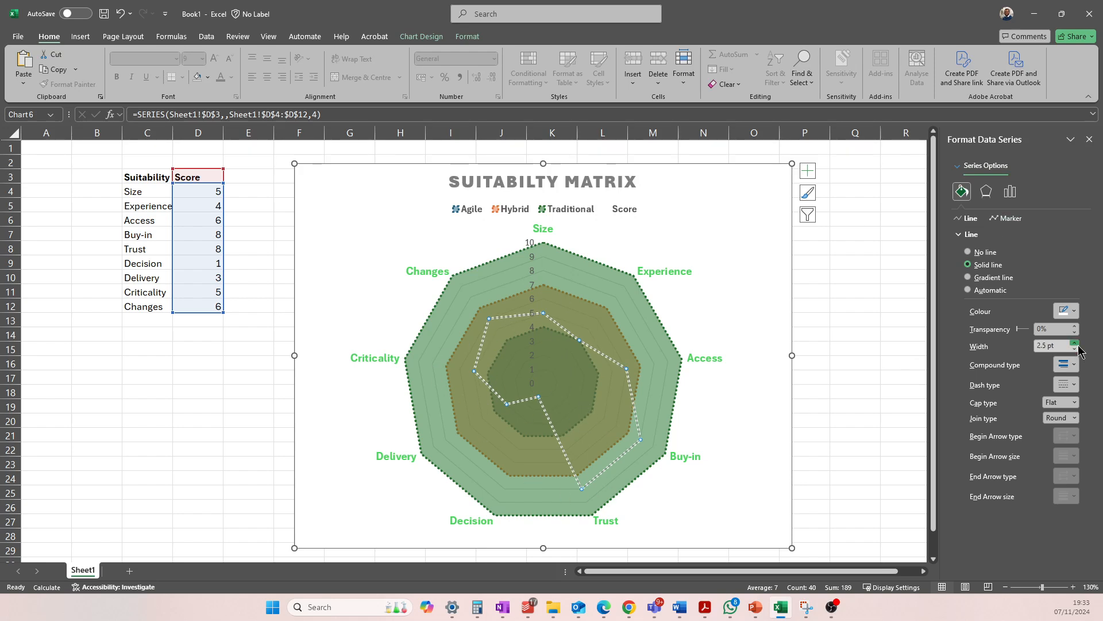
pyautogui.click(1075, 343)
pyautogui.click(1075, 343)
pyautogui.click(1075, 343)
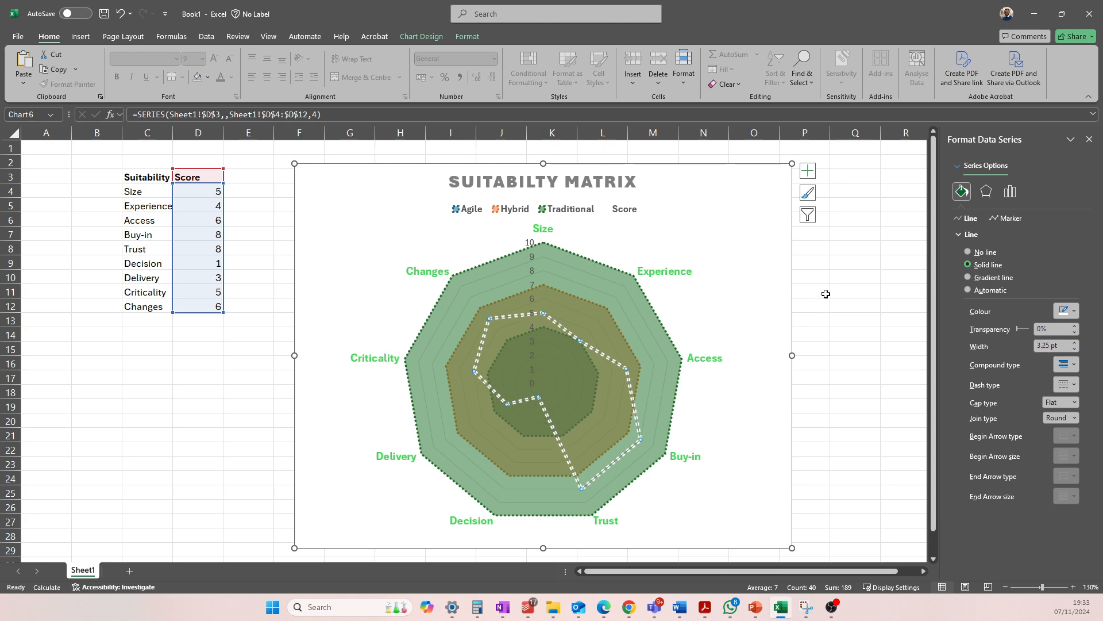
# Give the Score series built-in markers of the third type and increase their size above 5
pyautogui.click(1021, 220)
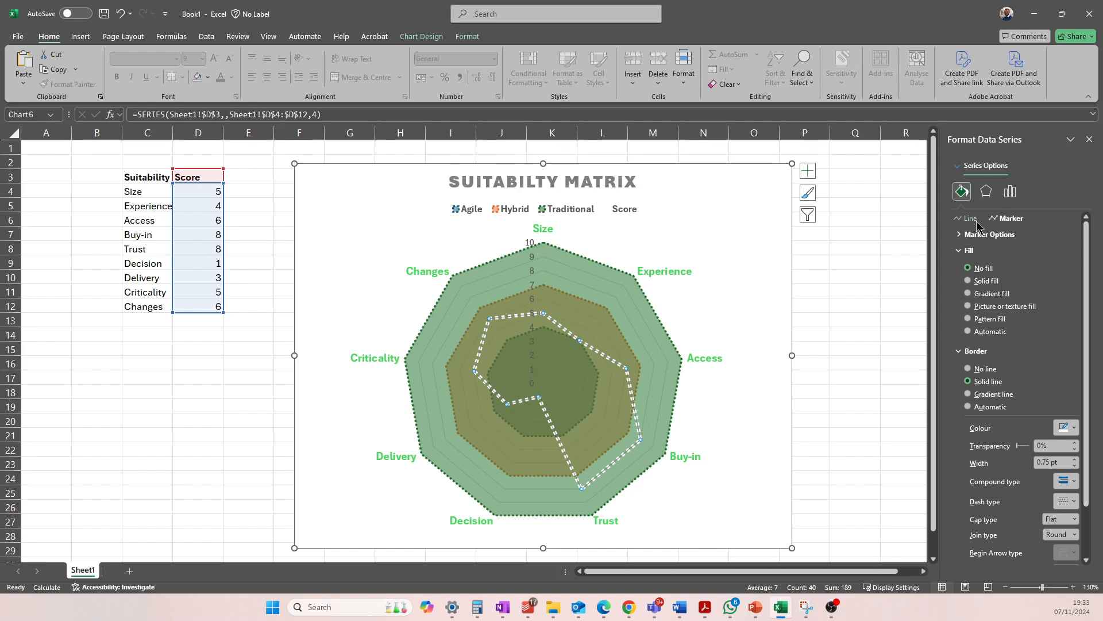
pyautogui.click(974, 234)
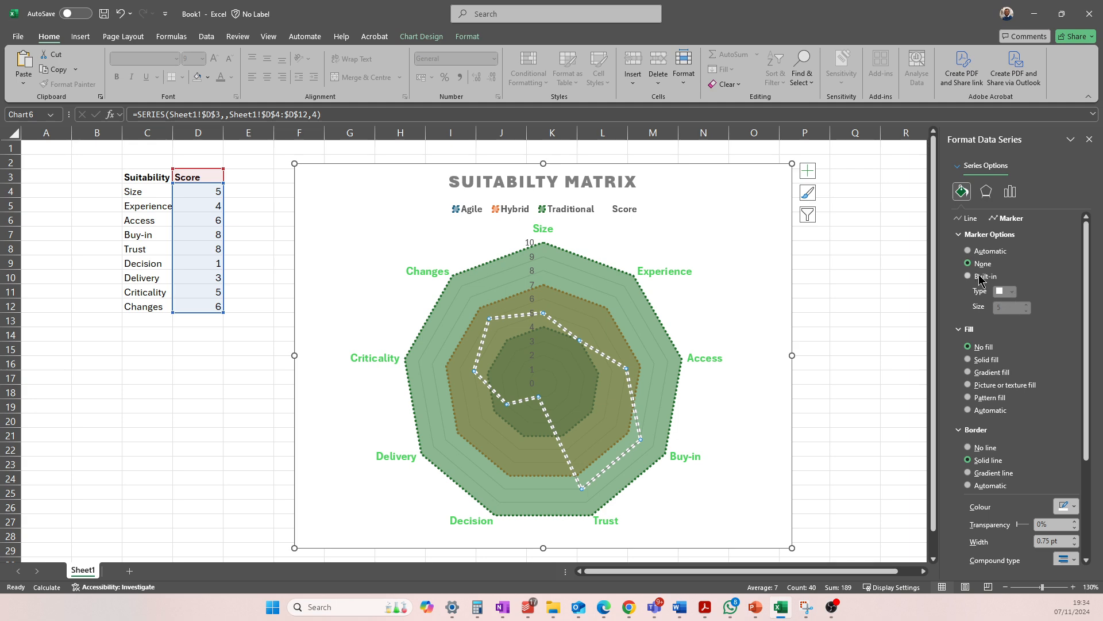
pyautogui.click(980, 277)
pyautogui.click(1012, 291)
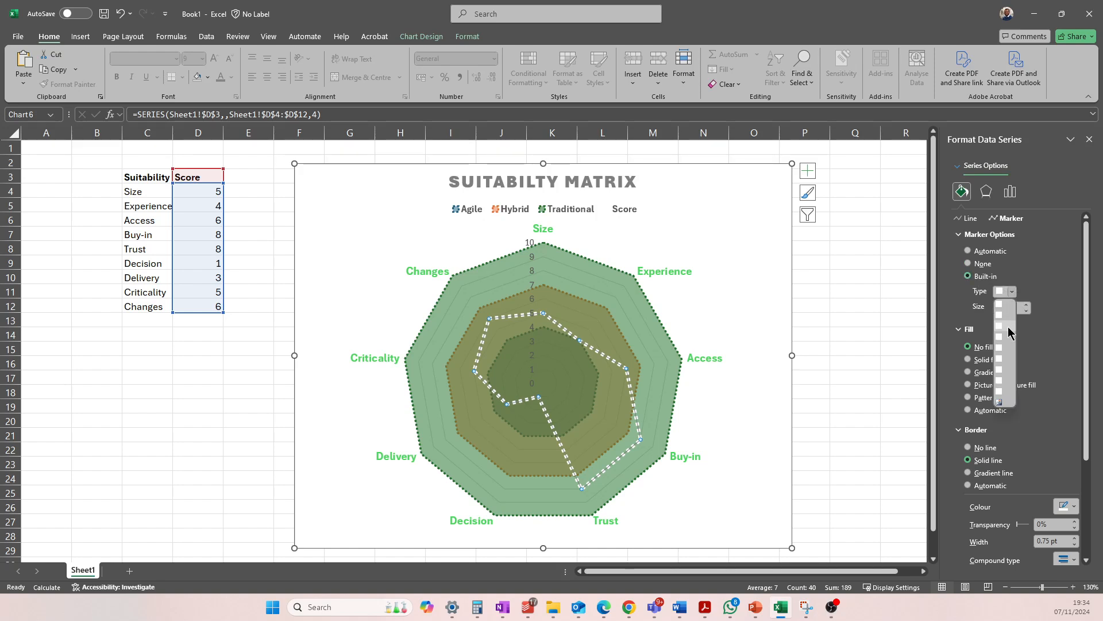
pyautogui.click(1008, 327)
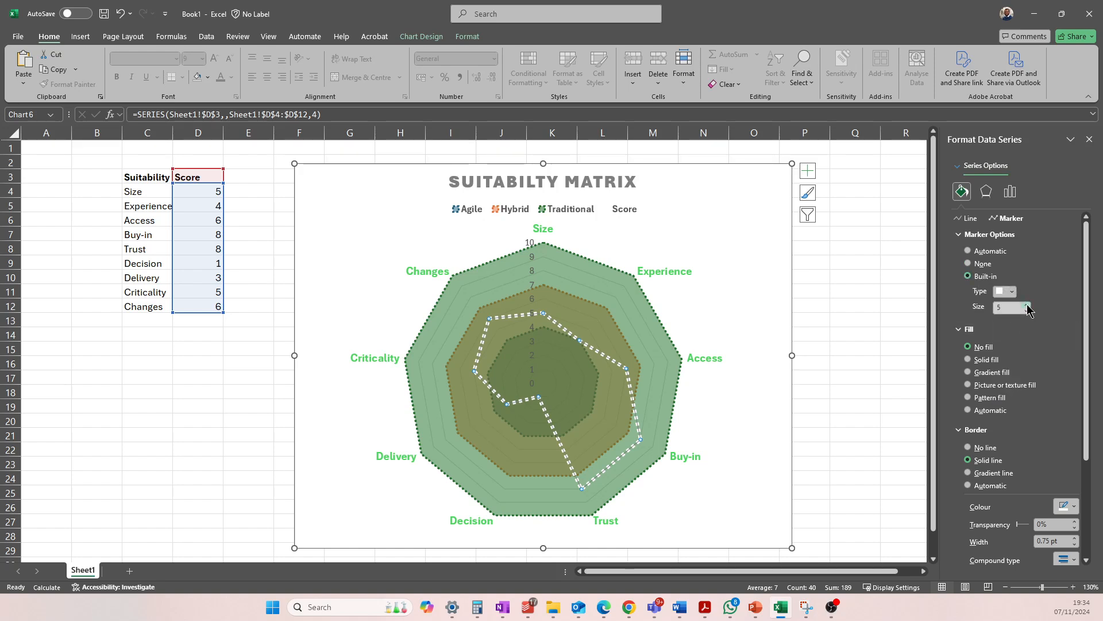
pyautogui.click(1027, 305)
pyautogui.click(1027, 305)
pyautogui.click(1026, 305)
pyautogui.click(690, 249)
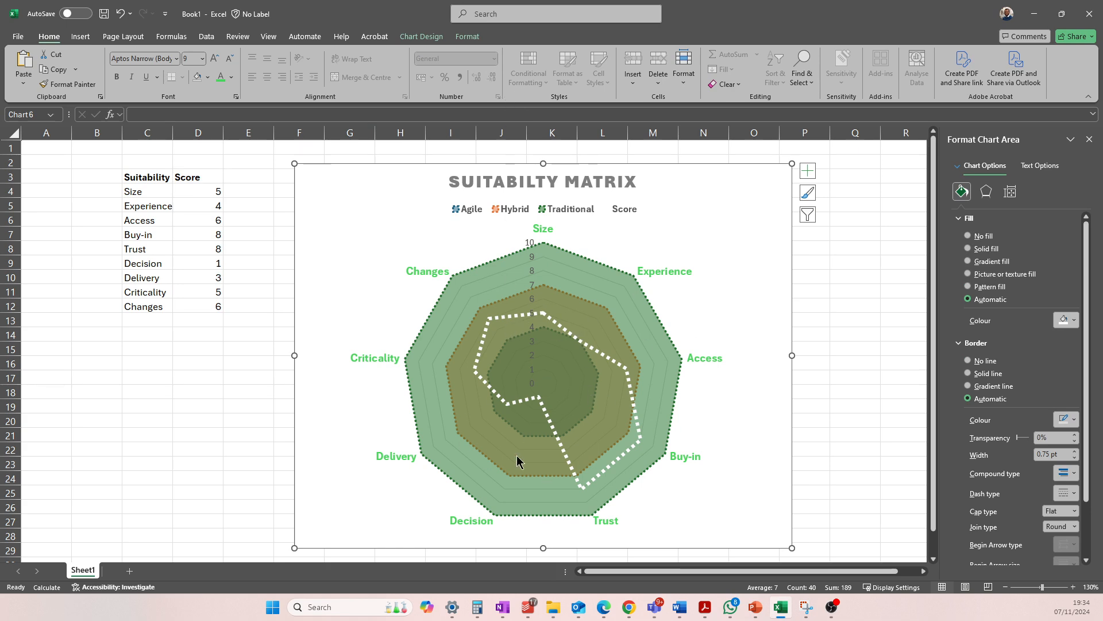
pyautogui.click(556, 329)
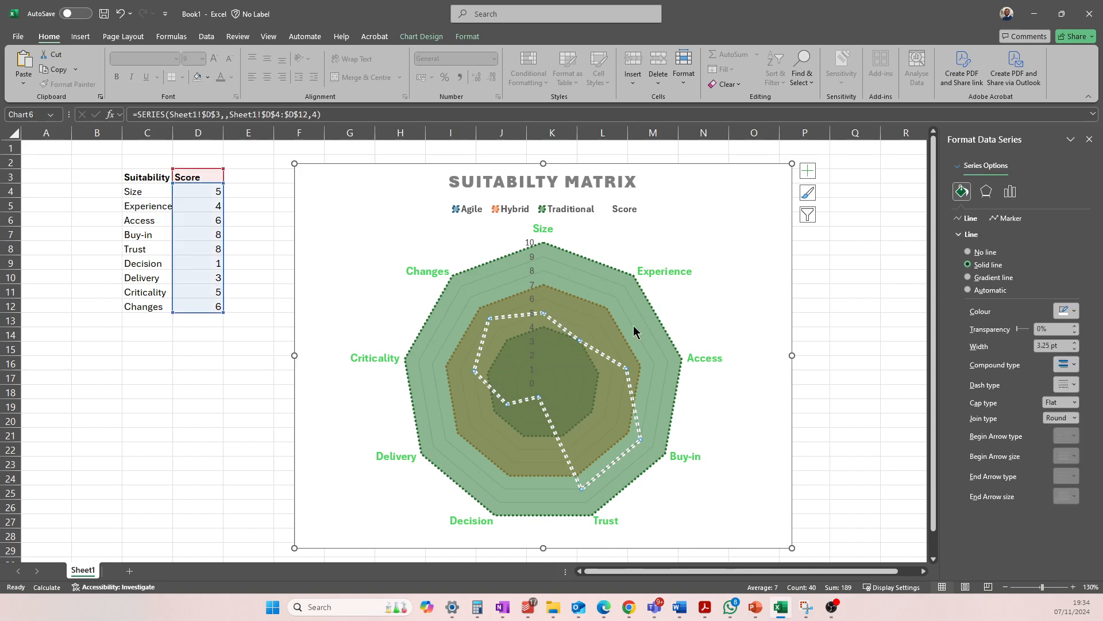
pyautogui.click(692, 304)
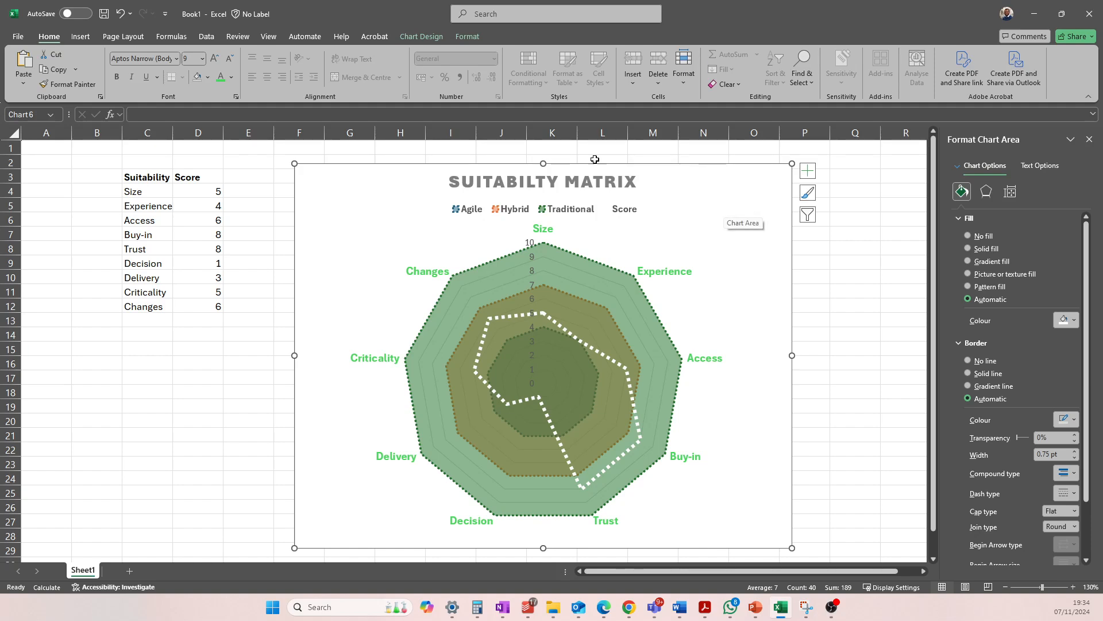
pyautogui.click(518, 422)
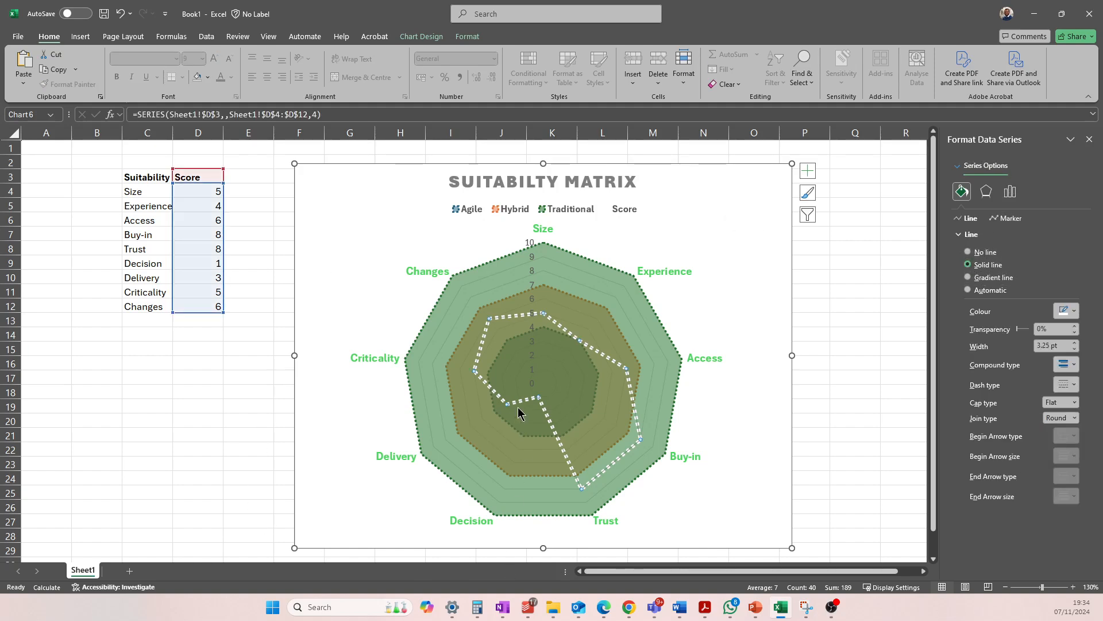
pyautogui.click(435, 362)
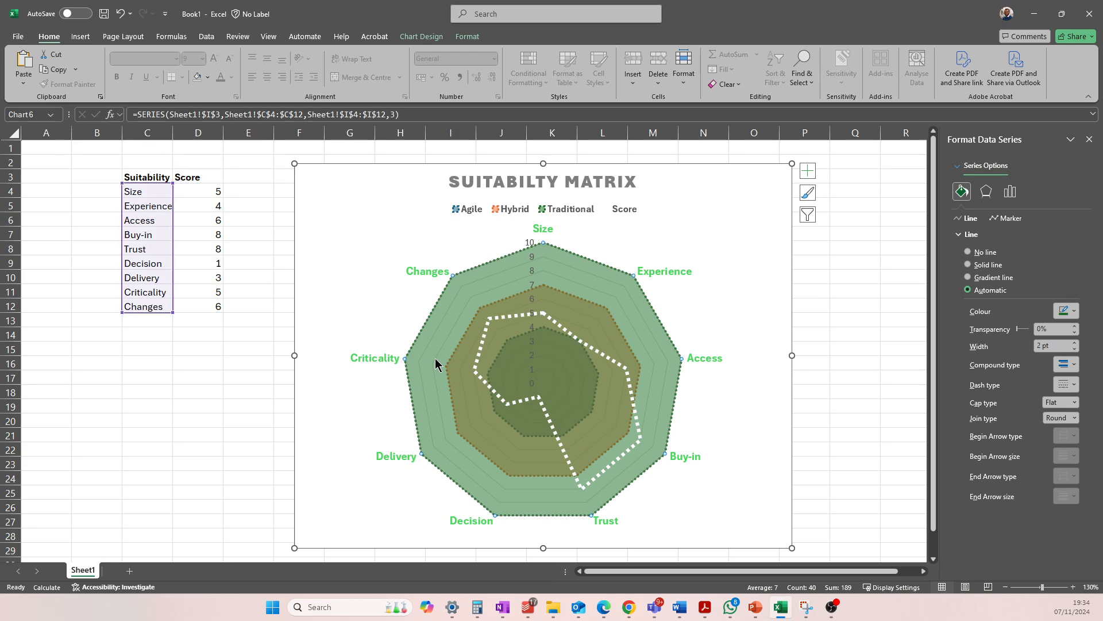
# Copy the whole radar chart, switch to the blank Word document, maximize its window and paste the chart there
pyautogui.click(376, 193)
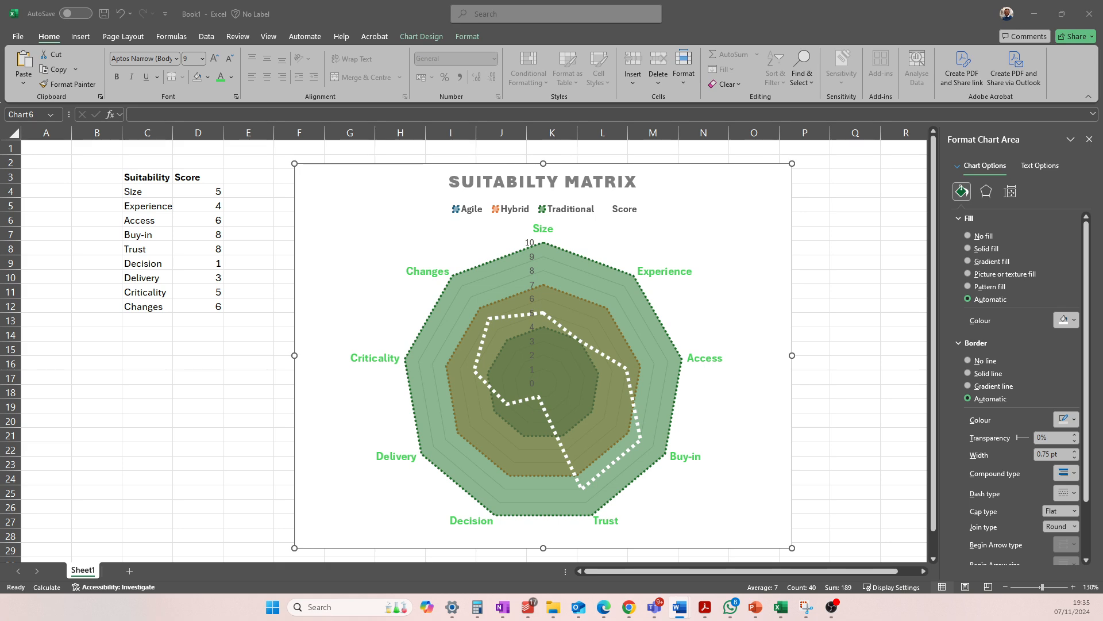
pyautogui.moveTo(1, 69); pyautogui.dragTo(656, 205)
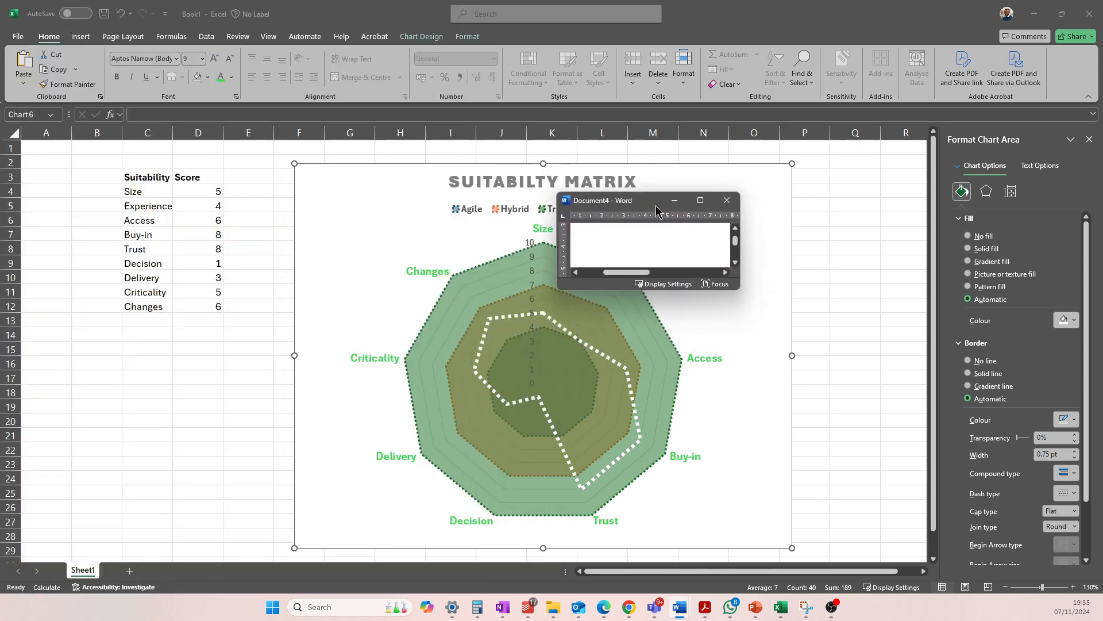
pyautogui.doubleClick(655, 204)
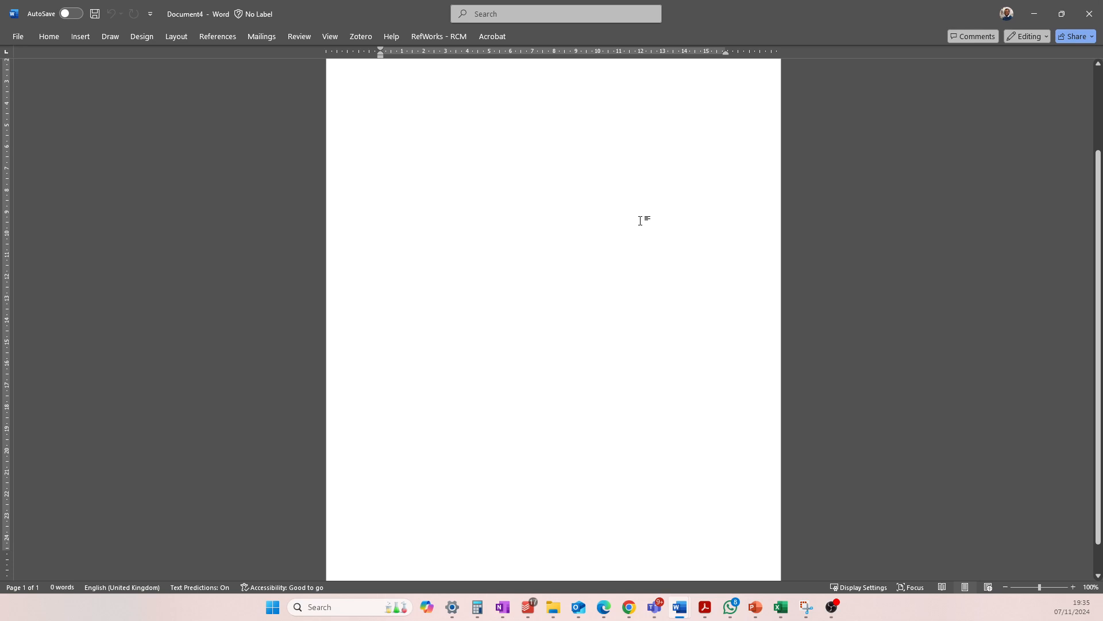
pyautogui.hotkey('ctrl', 'v')
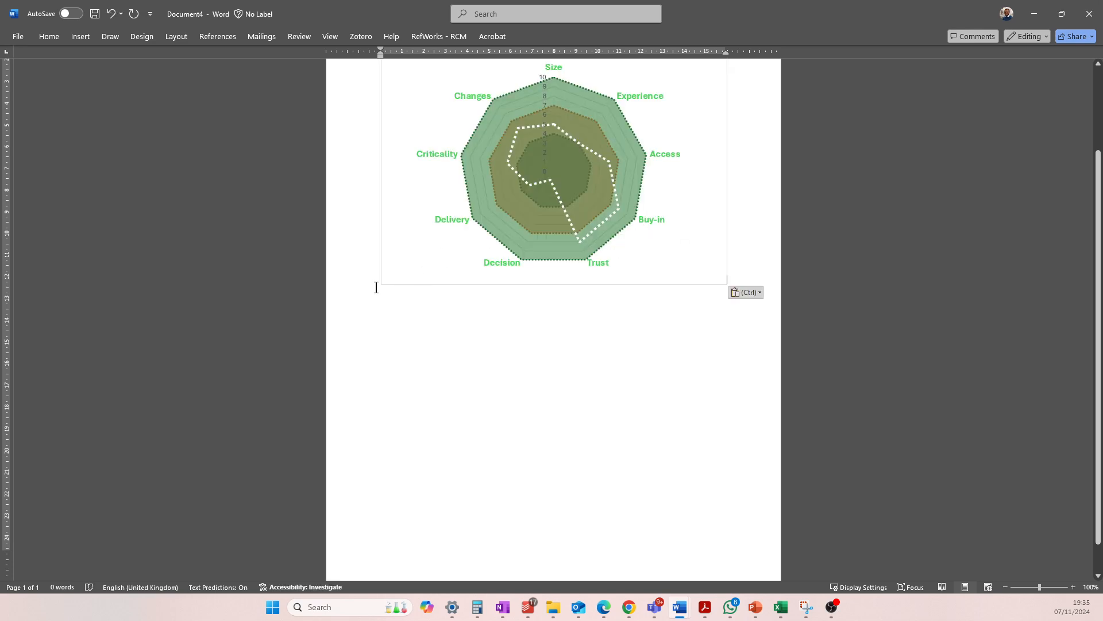
# Enlarge the pasted radar chart in the Word document by resizing it from its lower corner
pyautogui.click(386, 281)
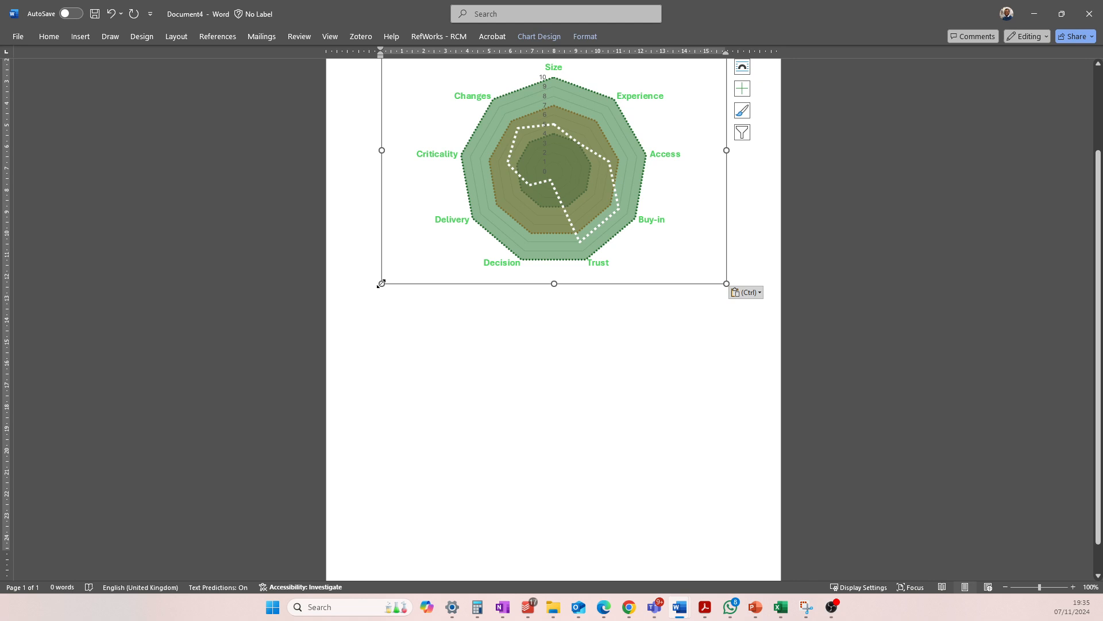
pyautogui.moveTo(382, 283); pyautogui.dragTo(314, 396)
pyautogui.scroll(3, 671, 401)
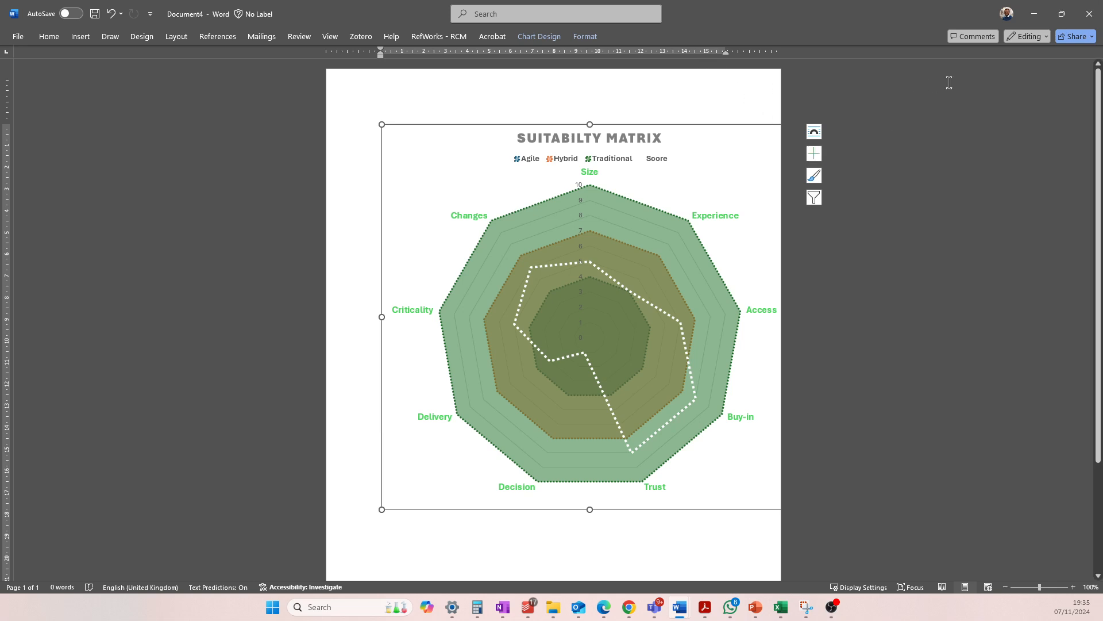
# Return to the Excel workbook and apply the fourth chart style to the suitability radar chart
pyautogui.click(1042, 13)
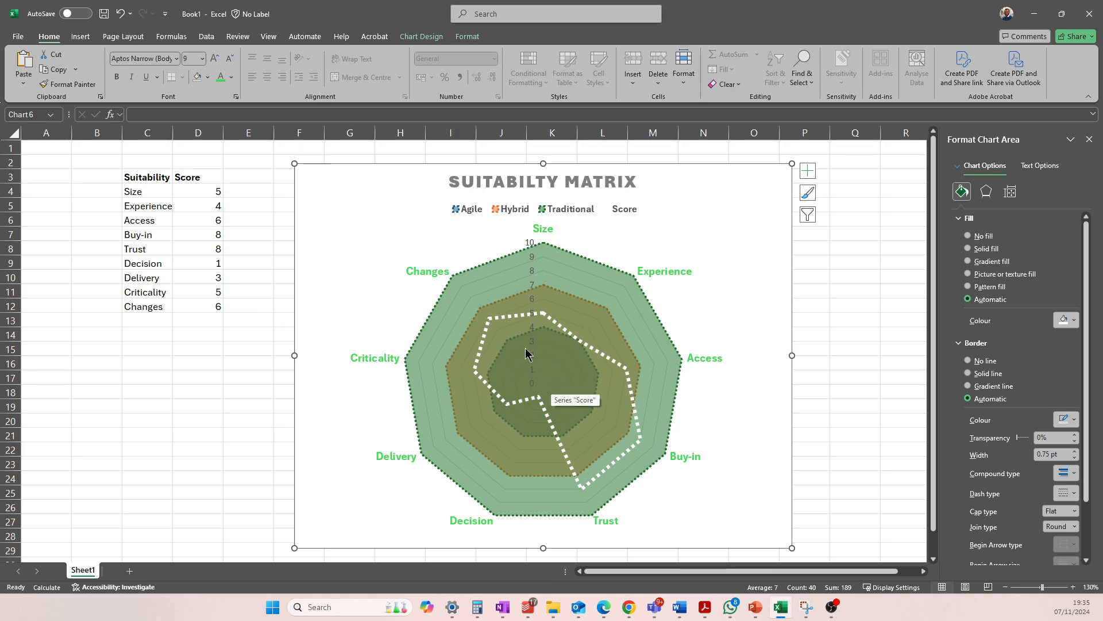
pyautogui.click(503, 290)
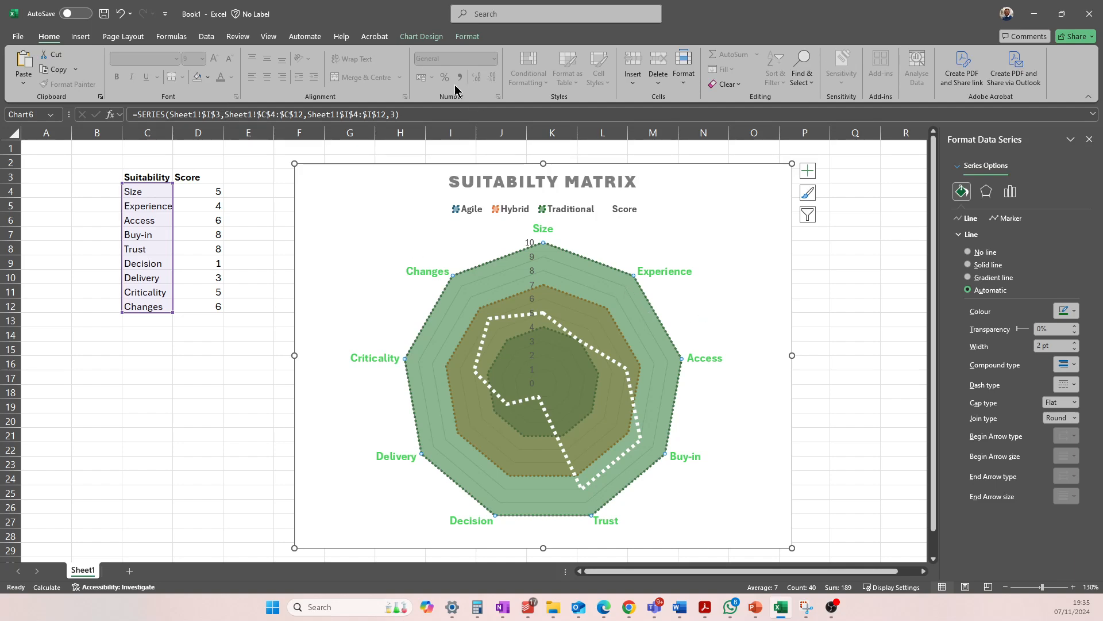
pyautogui.click(425, 37)
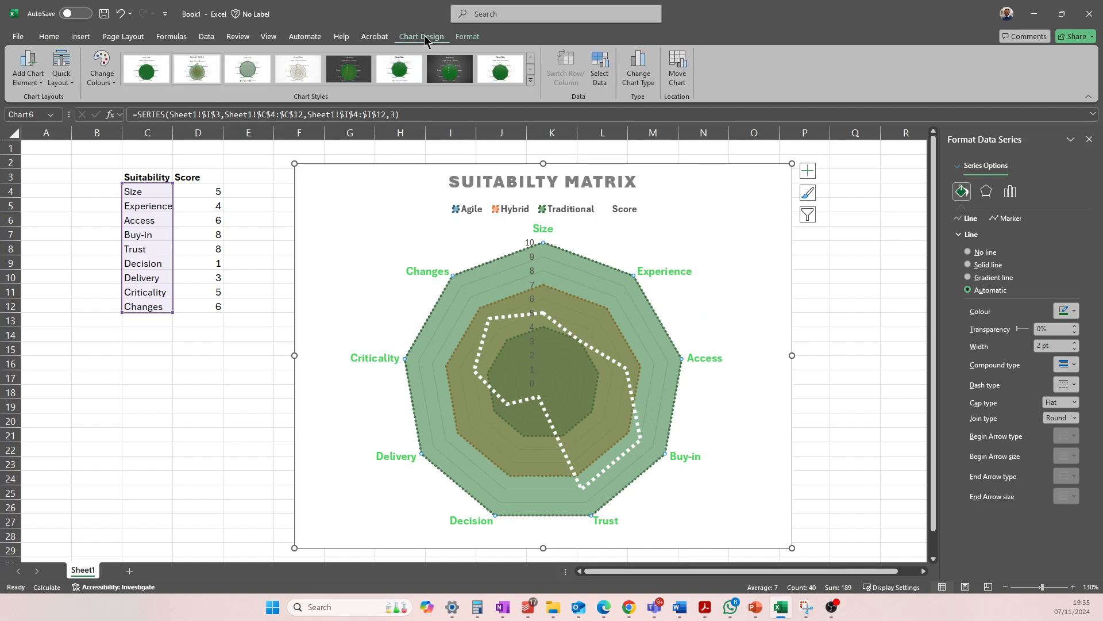
pyautogui.click(303, 75)
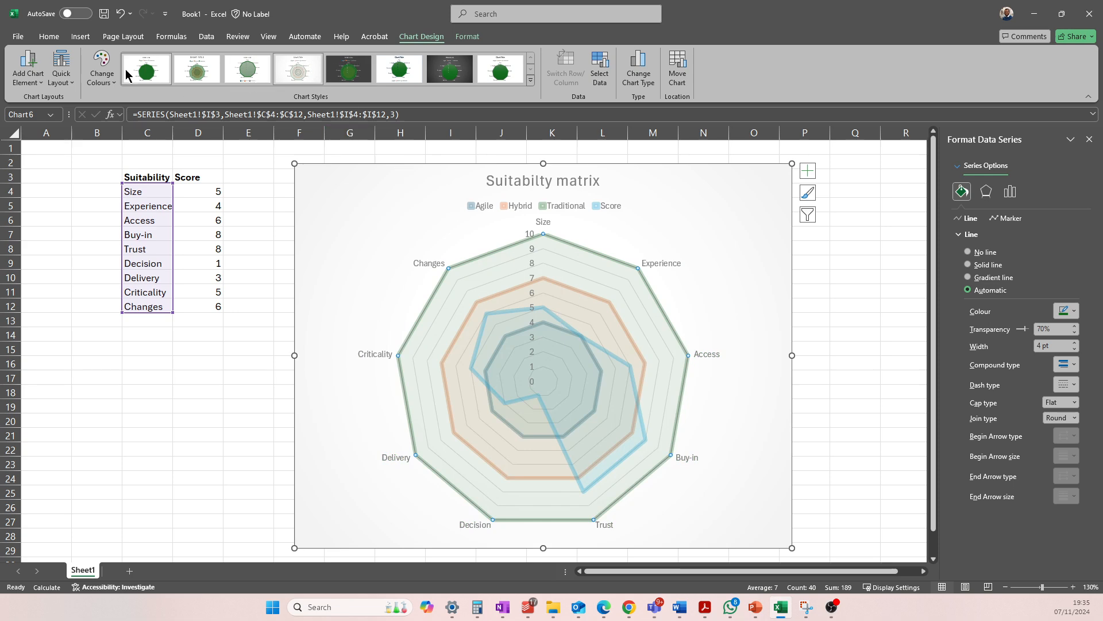
# Apply the fourth Colourful palette to the radar chart and change it to the second chart style
pyautogui.click(103, 63)
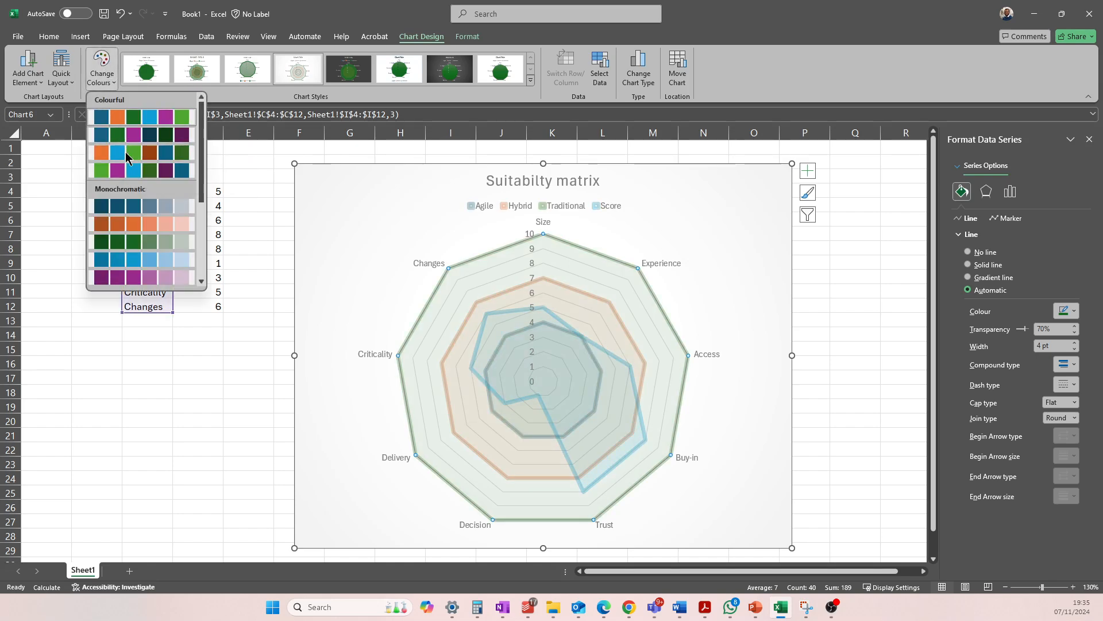
pyautogui.click(126, 171)
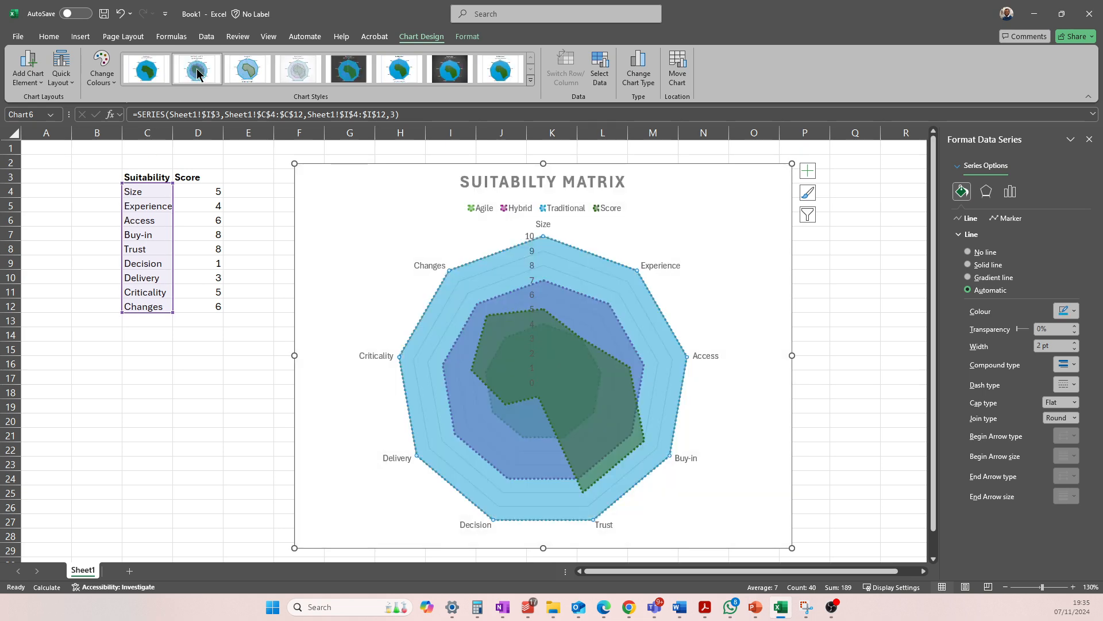
pyautogui.click(151, 64)
# Try the orange Monochromatic palette on the radar chart, and replace it with the greyscale Monochromatic palette
pyautogui.click(101, 72)
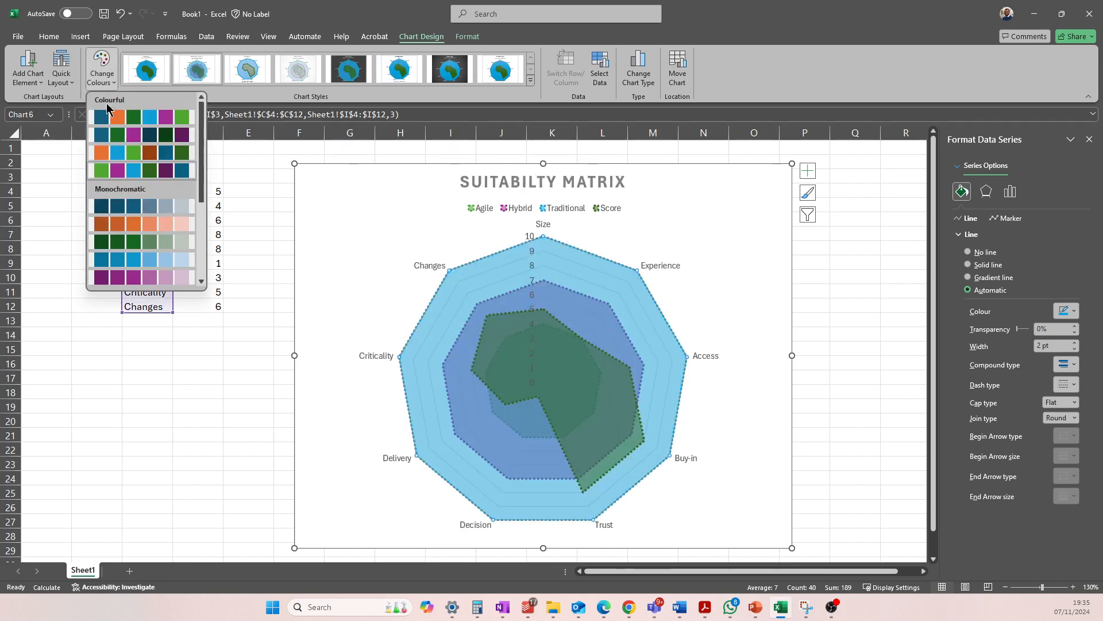
pyautogui.click(122, 228)
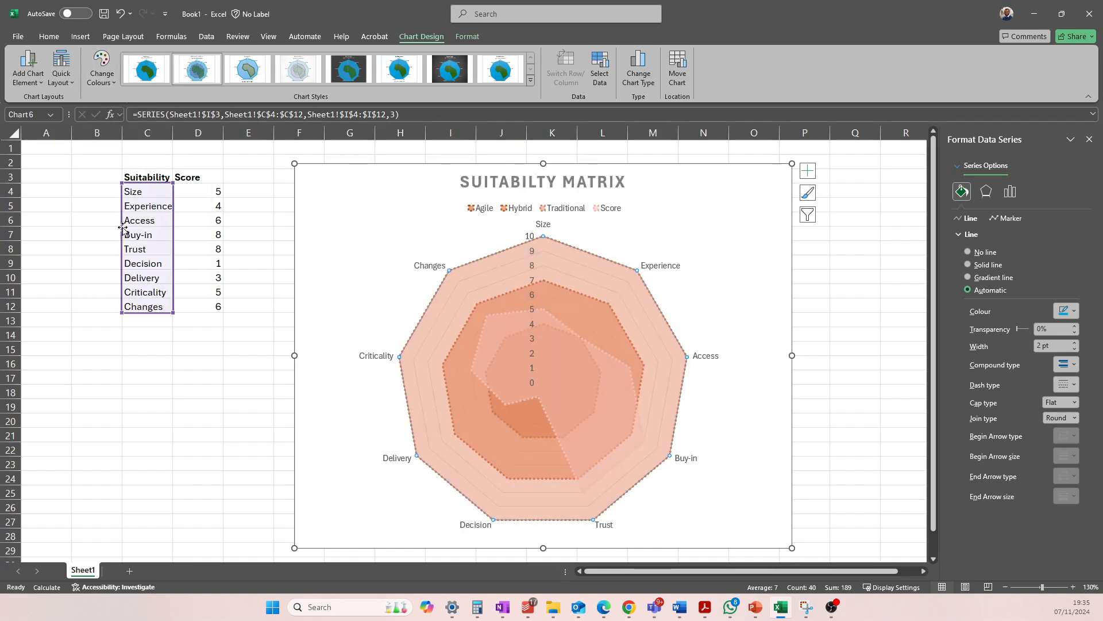
pyautogui.click(107, 70)
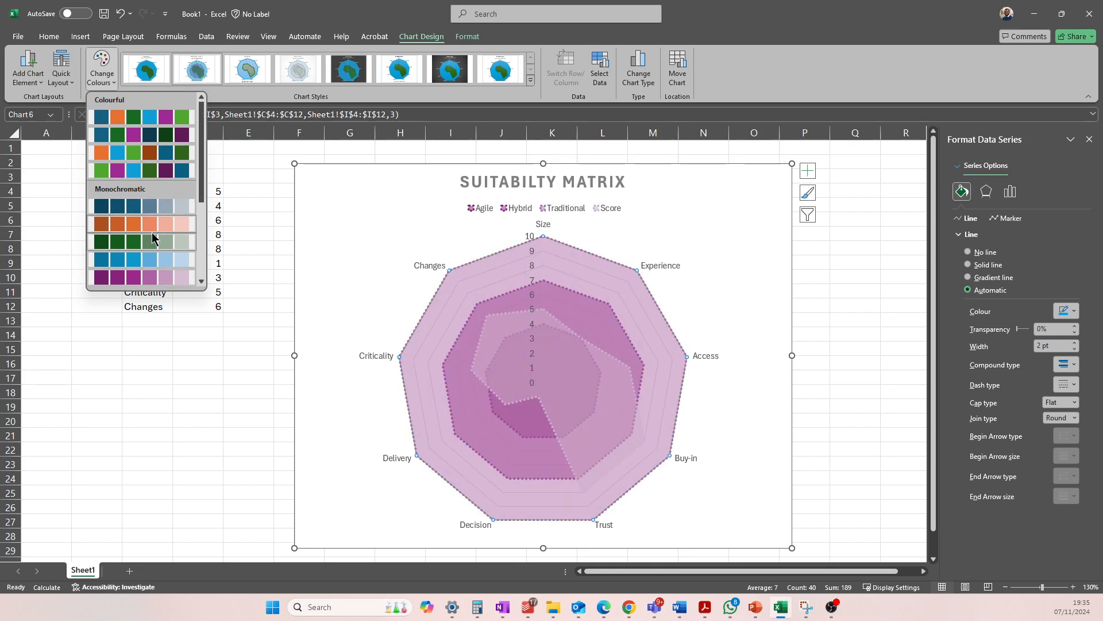
pyautogui.scroll(-3, 152, 238)
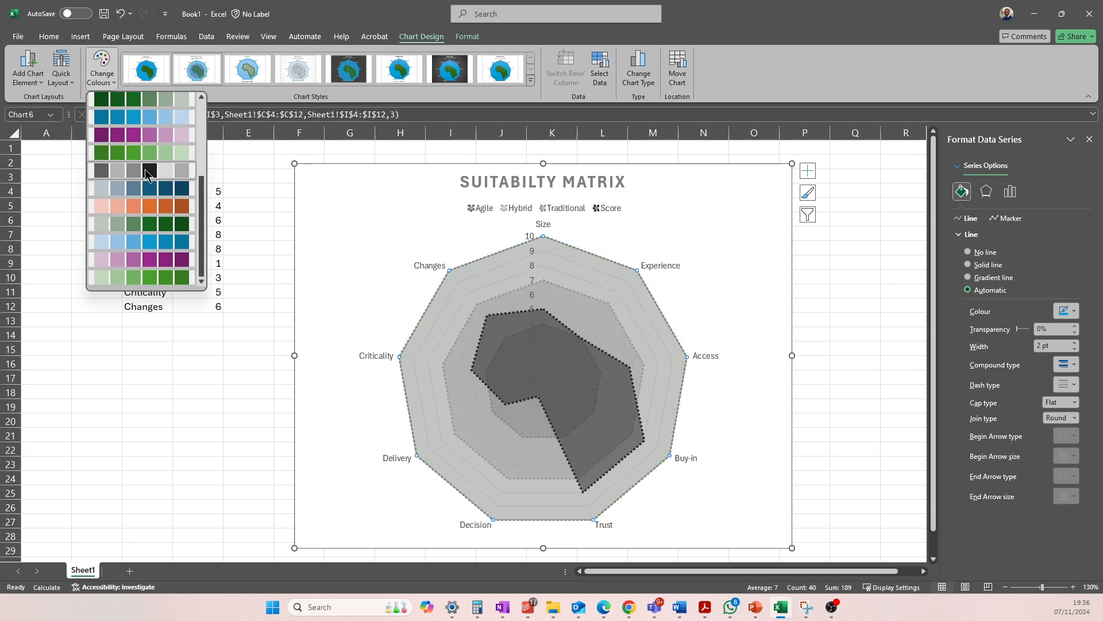
pyautogui.click(146, 180)
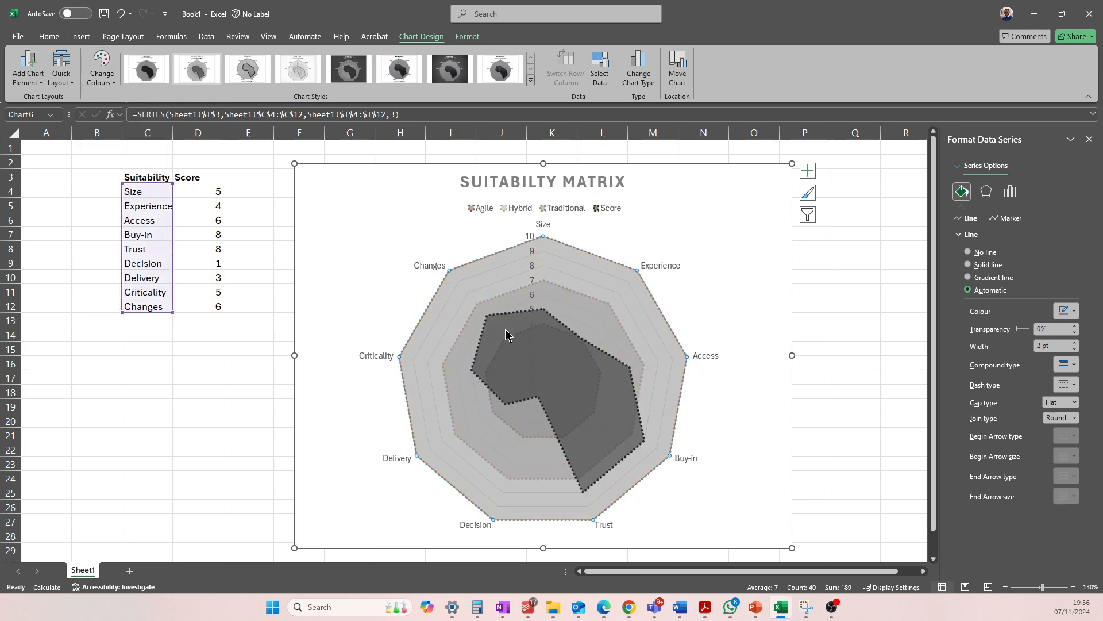
# Remove the fill of the Score series in the greyscale radar chart
pyautogui.click(527, 329)
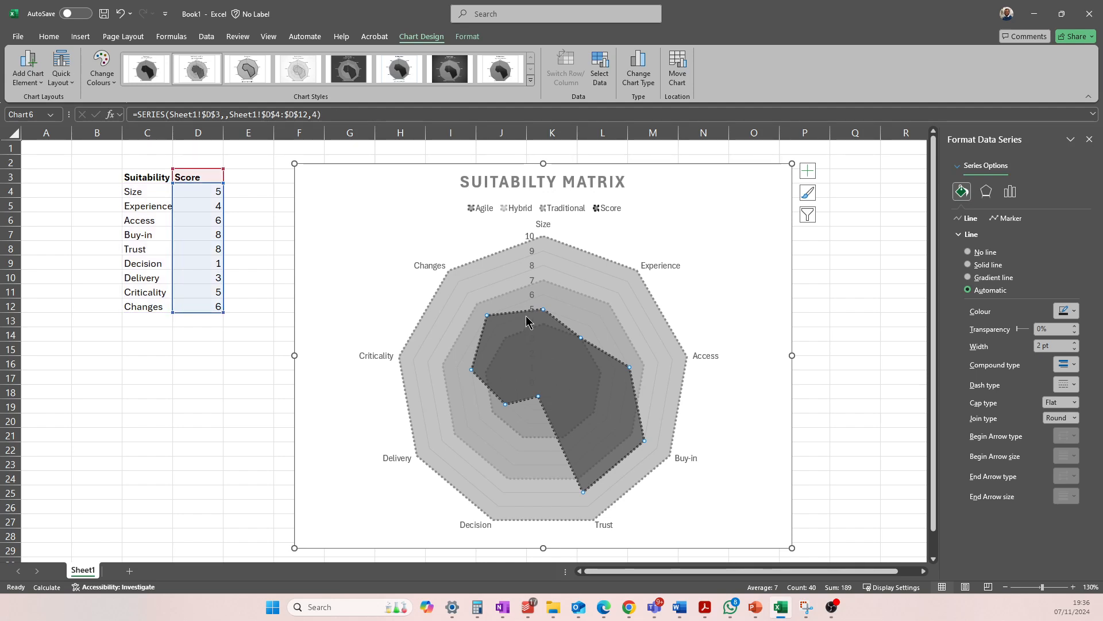
pyautogui.rightClick(527, 320)
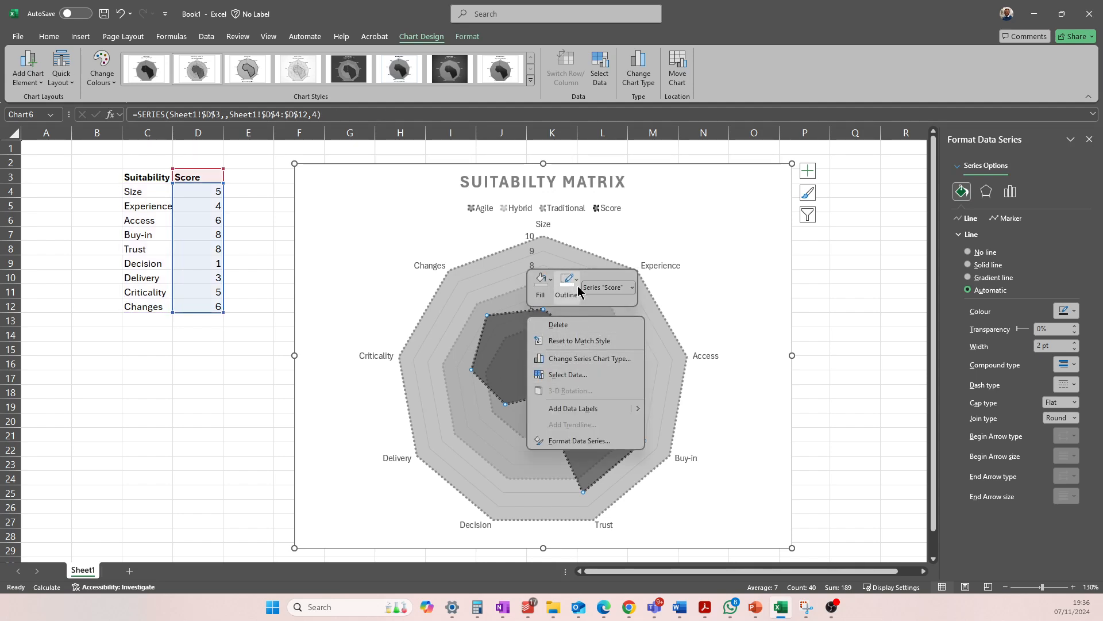
pyautogui.click(550, 281)
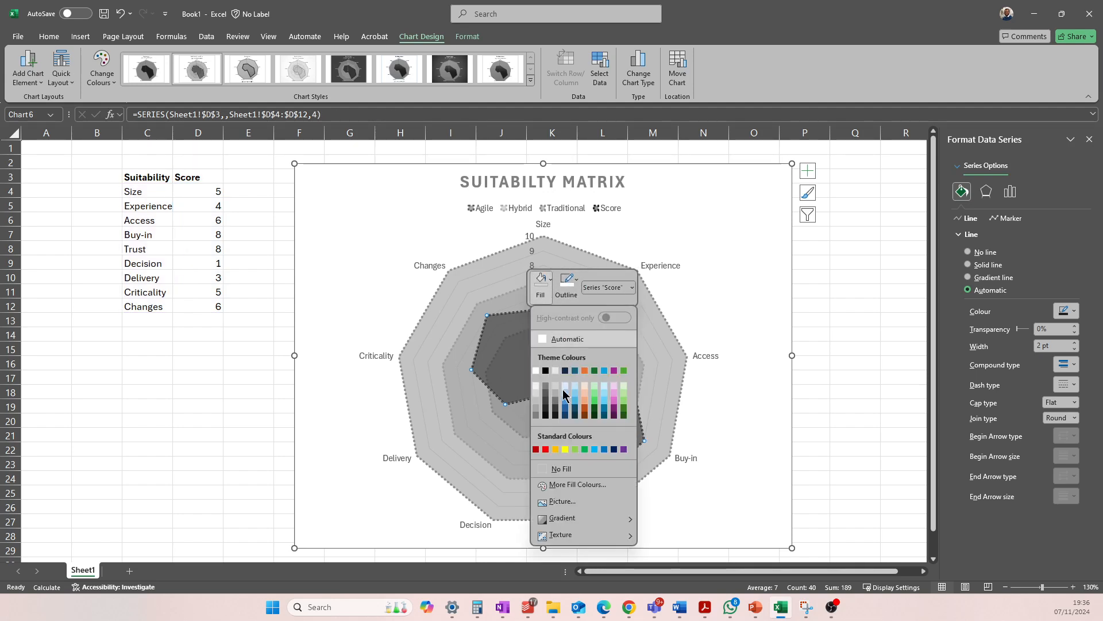
pyautogui.click(553, 468)
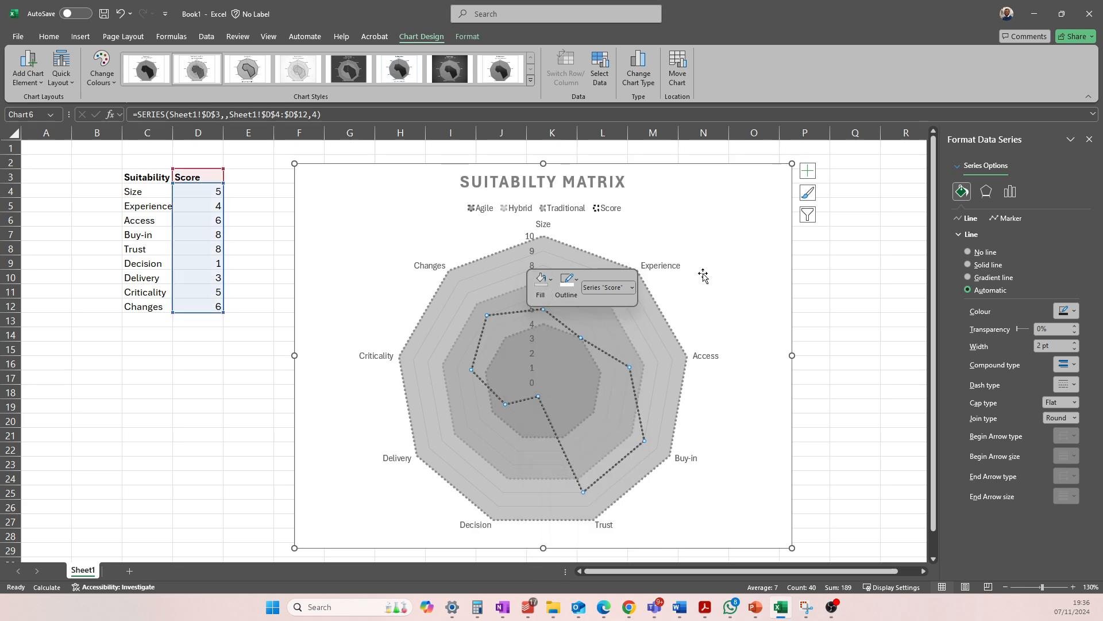
# Set the Score series outline to a solid line with a width of 2.5 pt
pyautogui.click(741, 344)
pyautogui.click(611, 359)
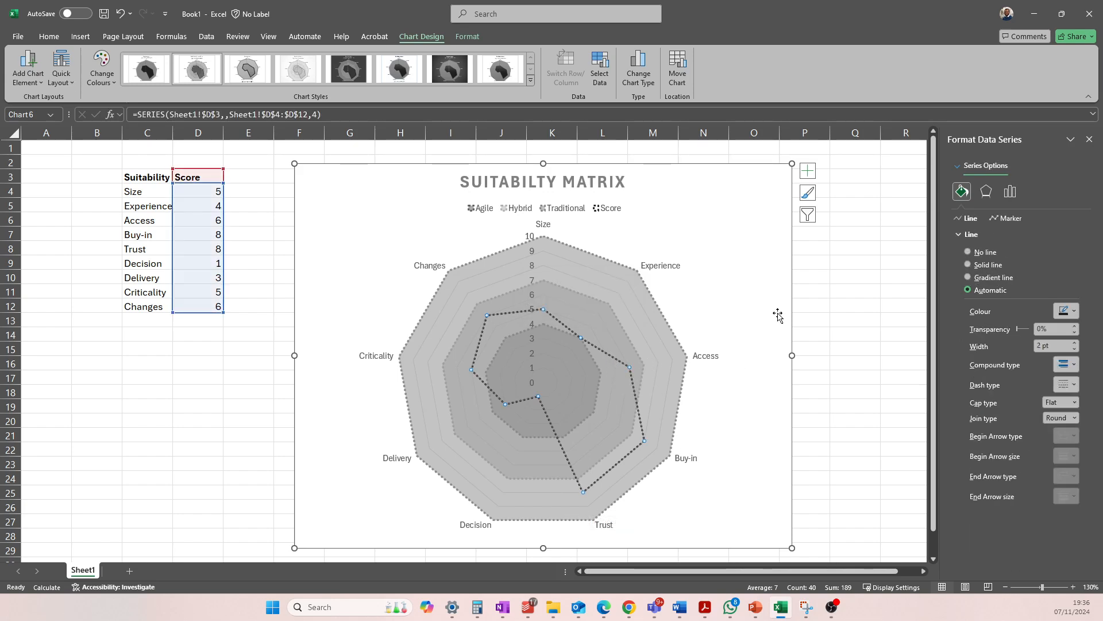
pyautogui.click(1074, 342)
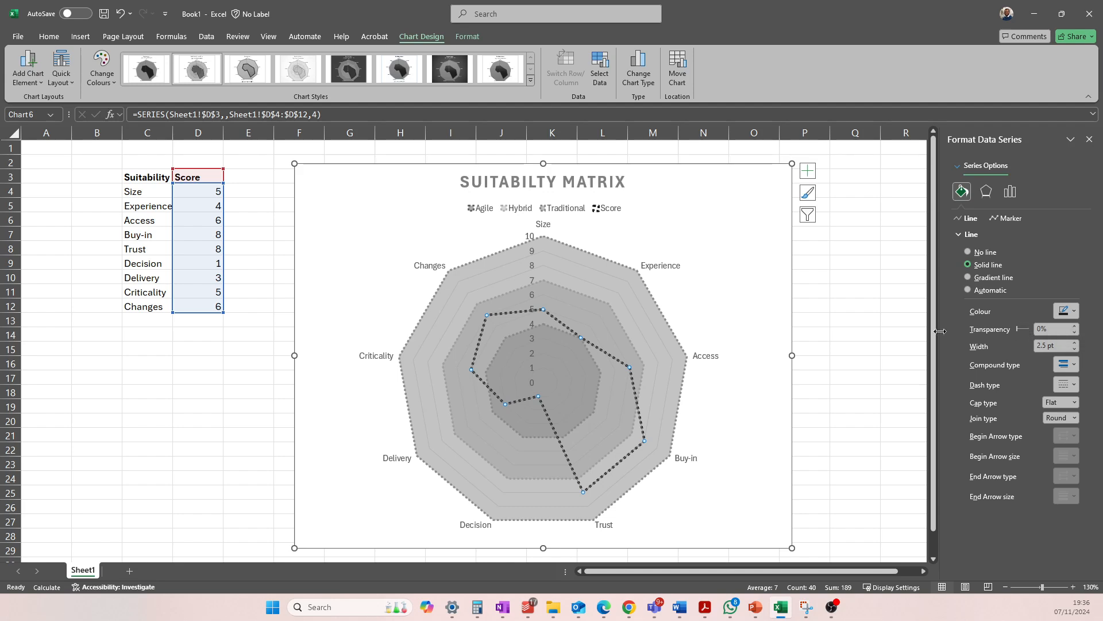
pyautogui.click(685, 304)
pyautogui.click(749, 298)
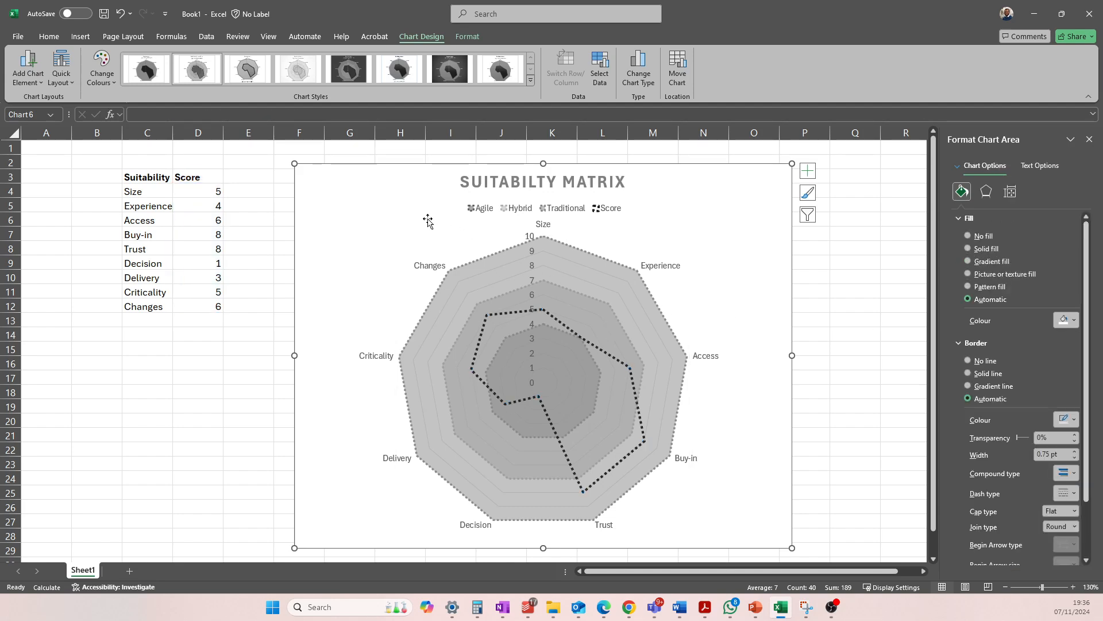
pyautogui.click(509, 193)
pyautogui.click(505, 208)
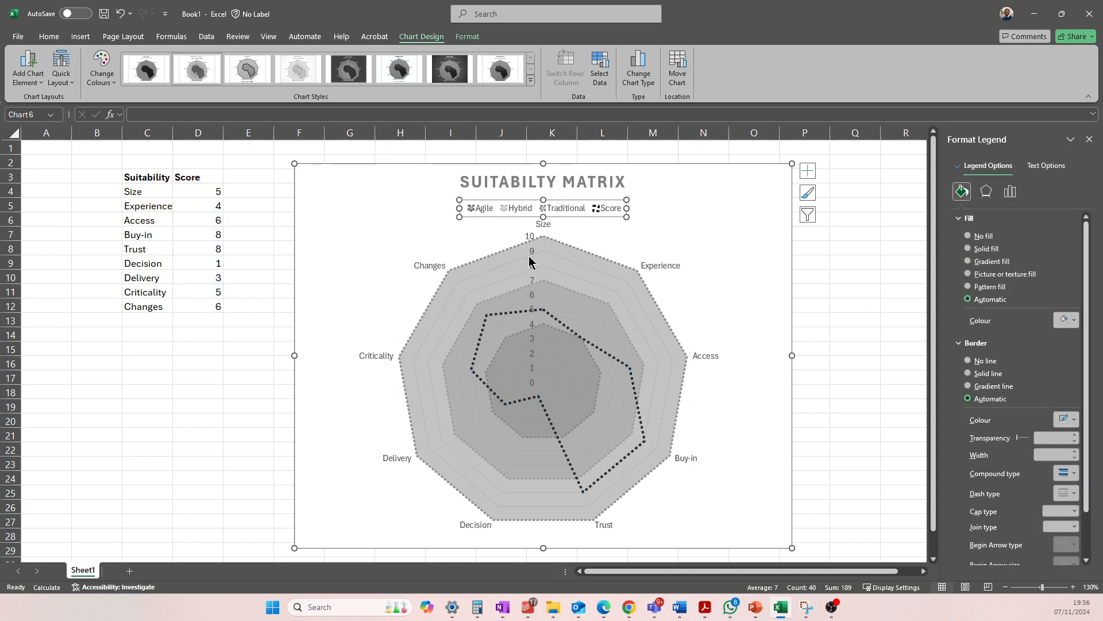
pyautogui.click(603, 258)
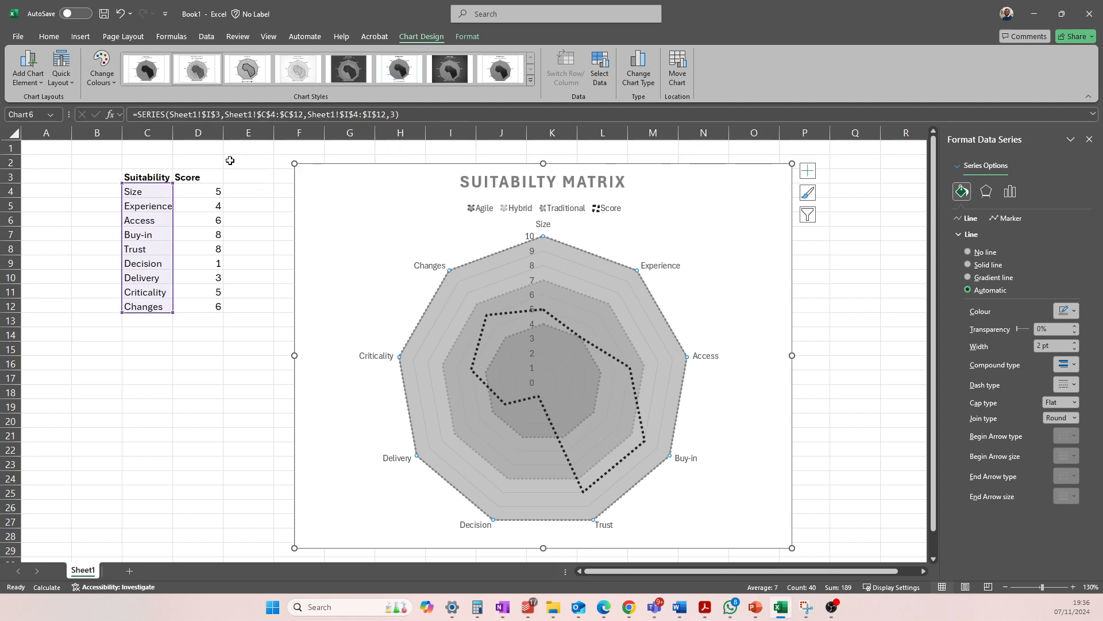
pyautogui.click(554, 187)
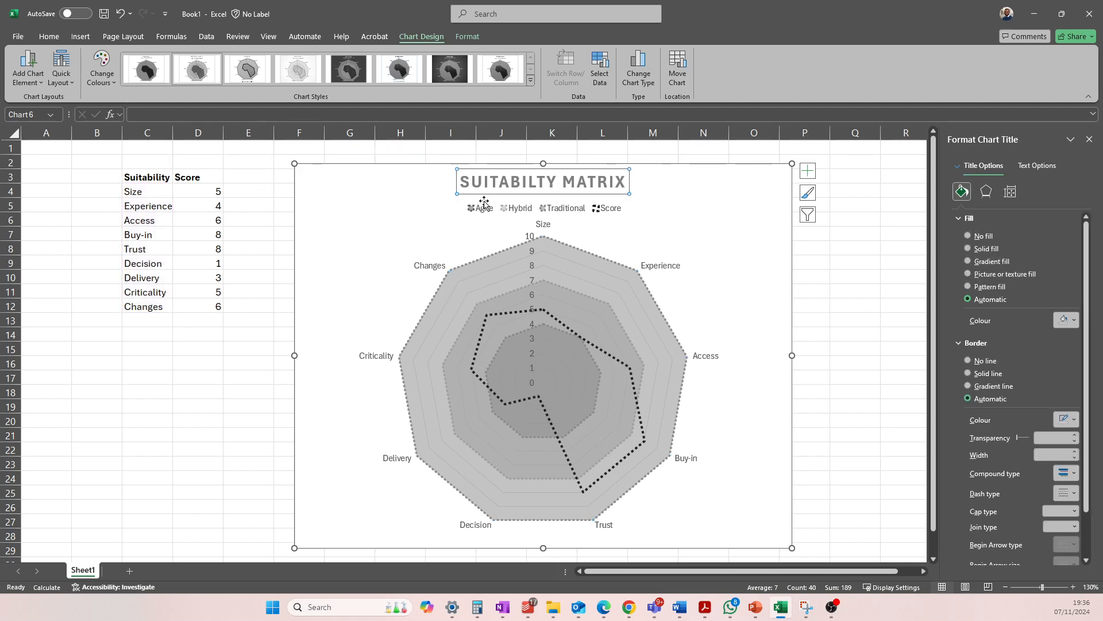
pyautogui.click(851, 247)
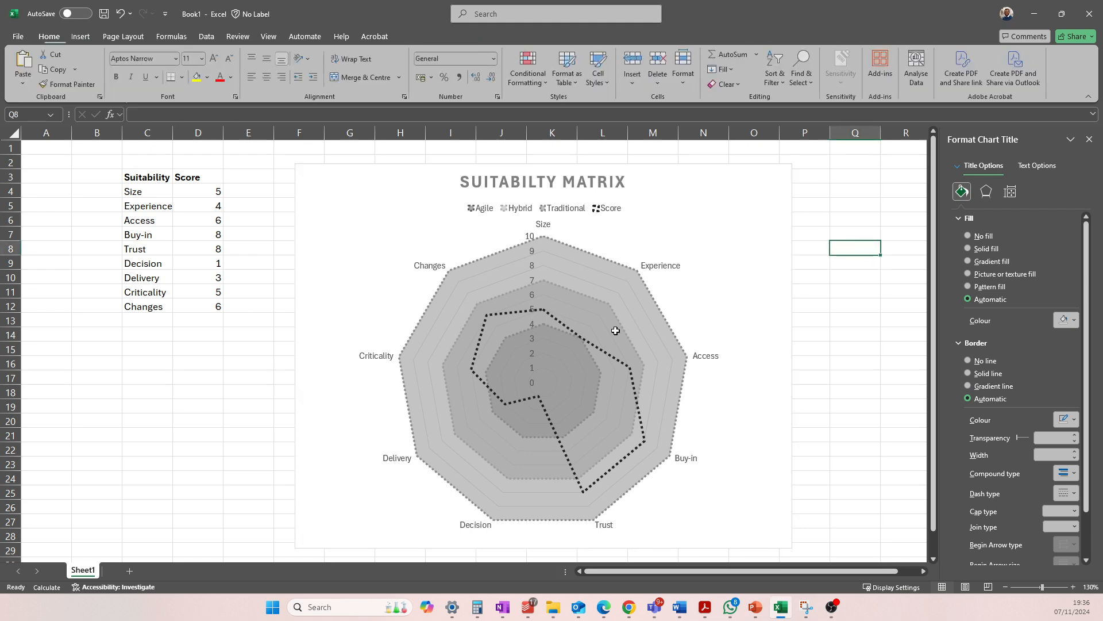